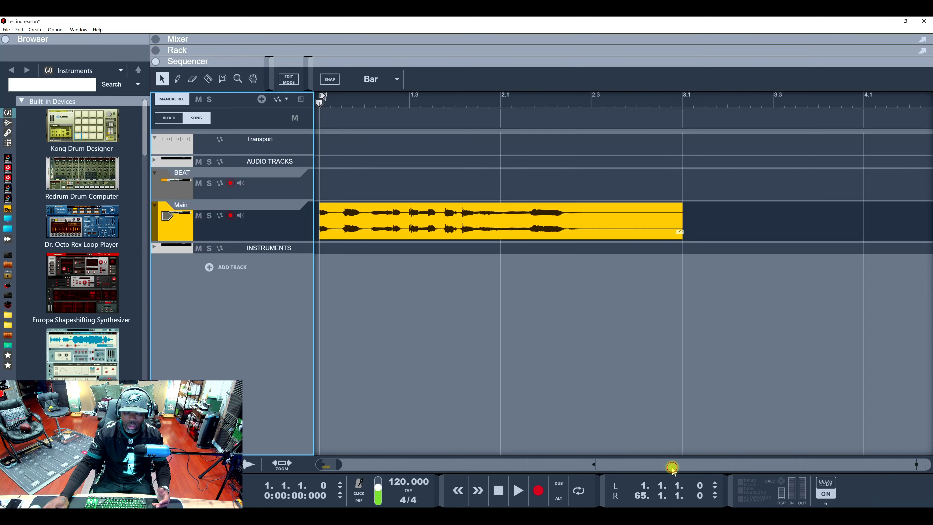
Step: Collapse the Mixer and Rack to show the sequencer with the BEAT and Main vocal tracks
{"action": "left_click", "coordinate": [673, 467]}
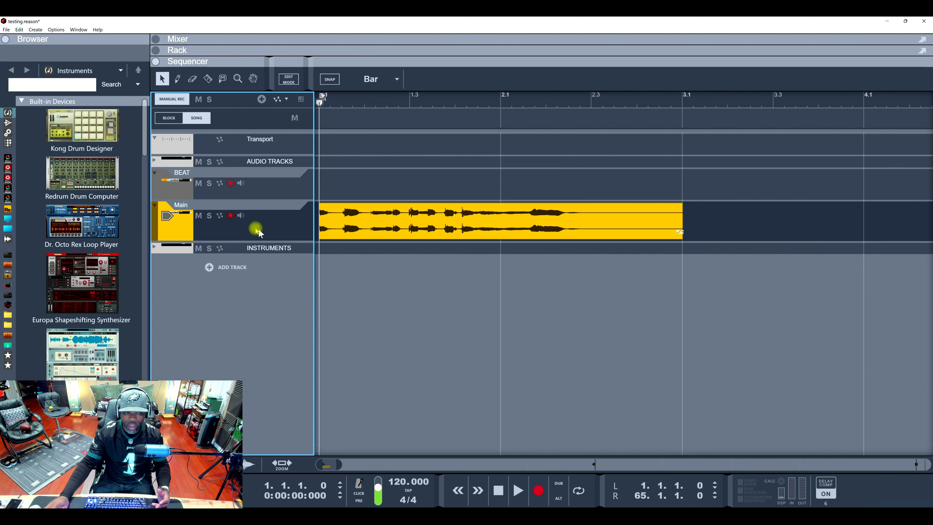
Step: Maximize the mixer and briefly play the song to hear the vocal
{"action": "double_click", "coordinate": [328, 39]}
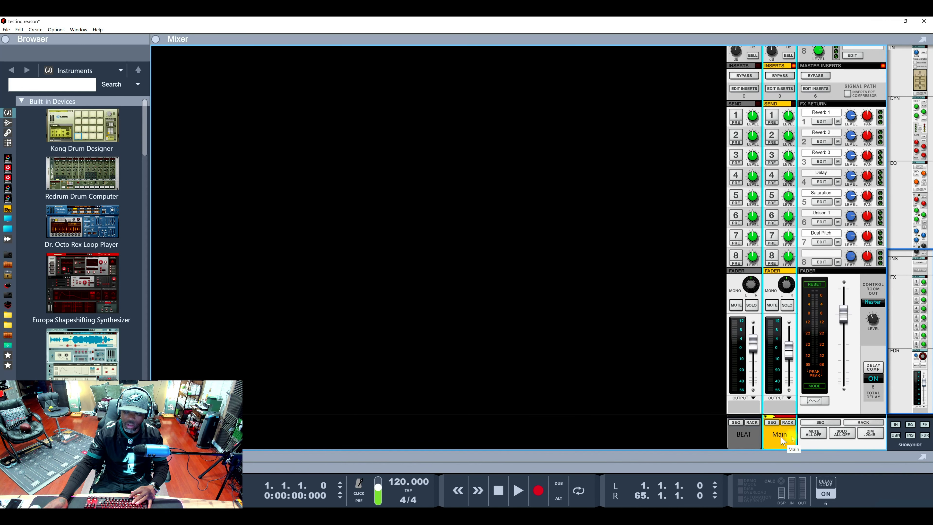
{"action": "key", "text": "space"}
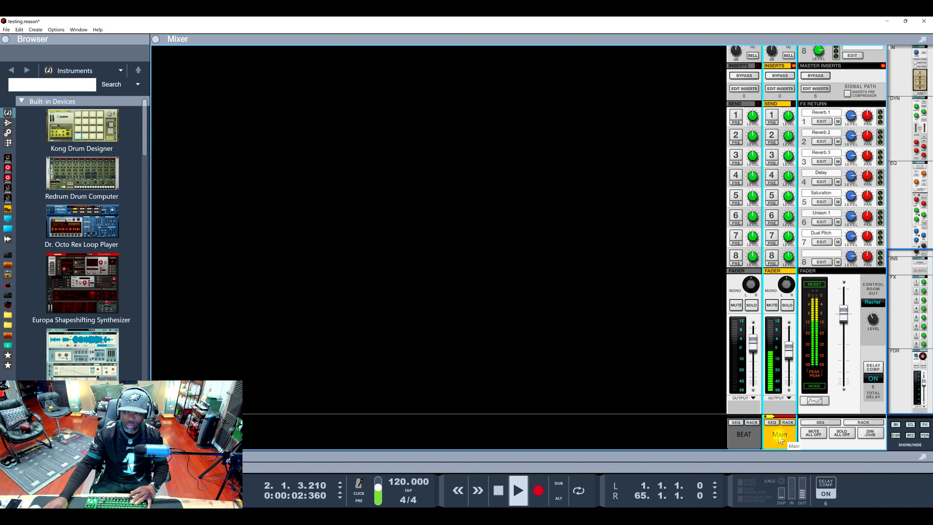
{"action": "key", "text": "space"}
Step: Create parallel channel P1: Main from Main, lower its fader to about -5 dB, and audition both
{"action": "right_click", "coordinate": [781, 440]}
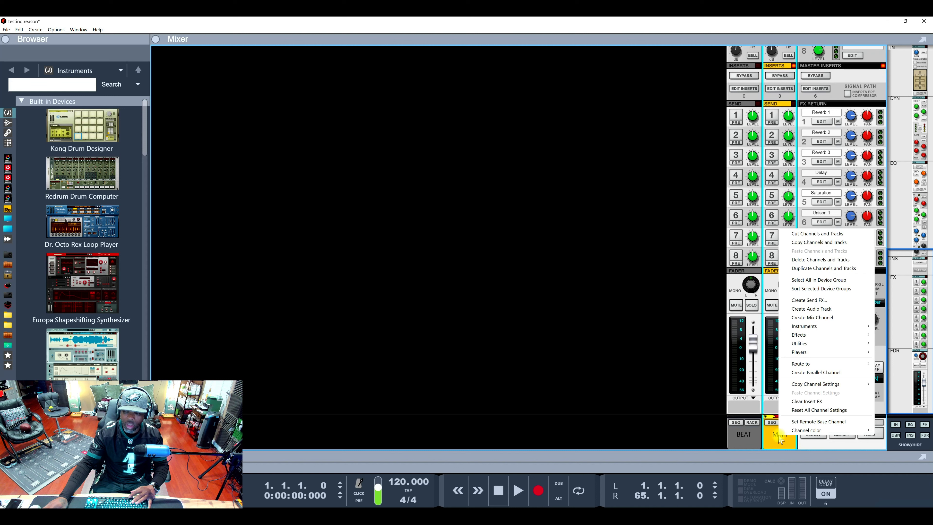
{"action": "left_click", "coordinate": [808, 372]}
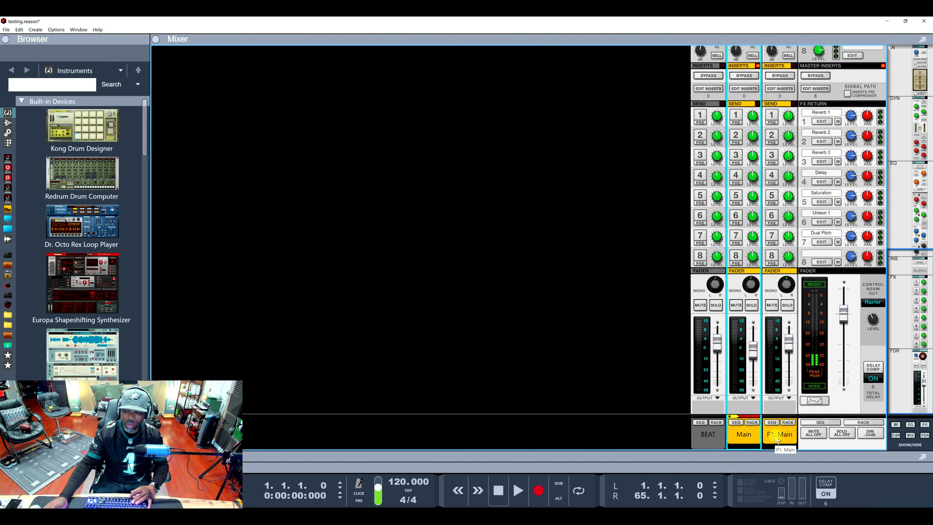
{"action": "left_click", "coordinate": [788, 349]}
{"action": "left_click_drag", "start_coordinate": [787, 352], "coordinate": [788, 355]}
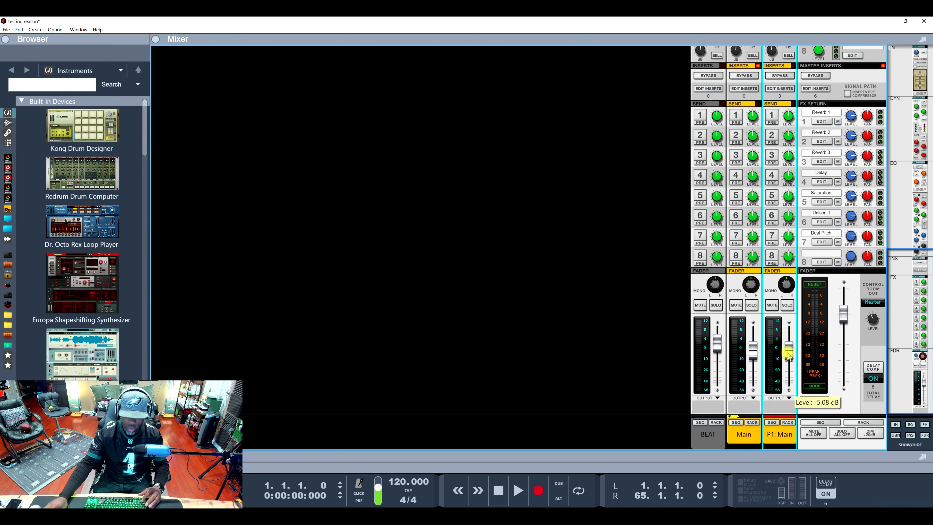
{"action": "scroll", "coordinate": [790, 356], "scroll_direction": "down", "scroll_amount": 1}
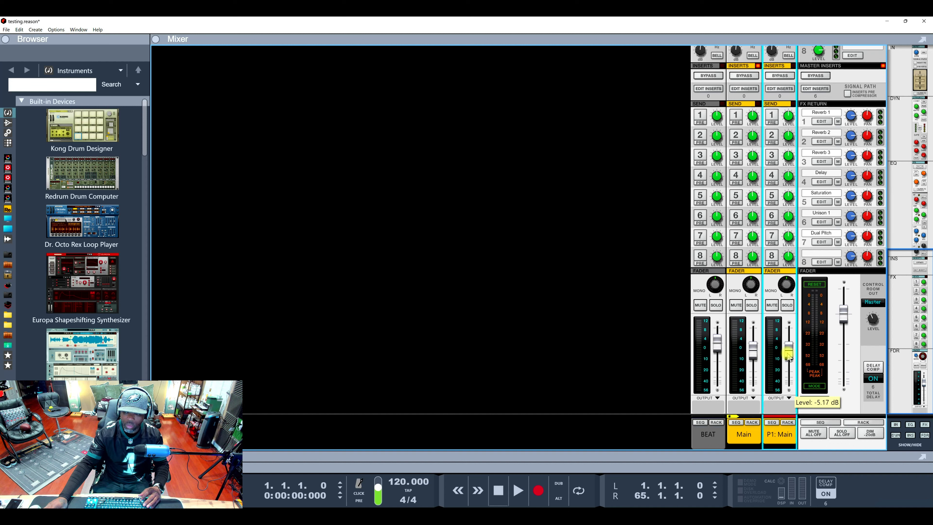
{"action": "key", "text": "space"}
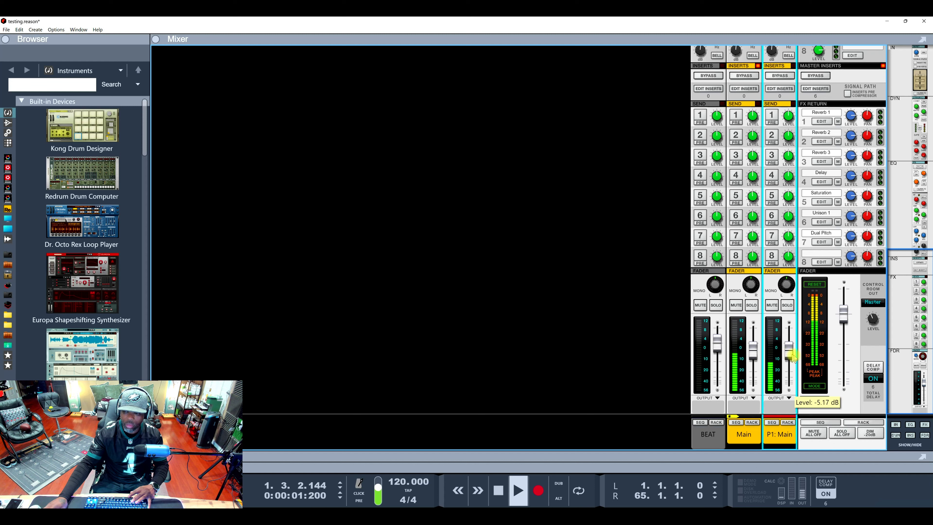
{"action": "key", "text": "space"}
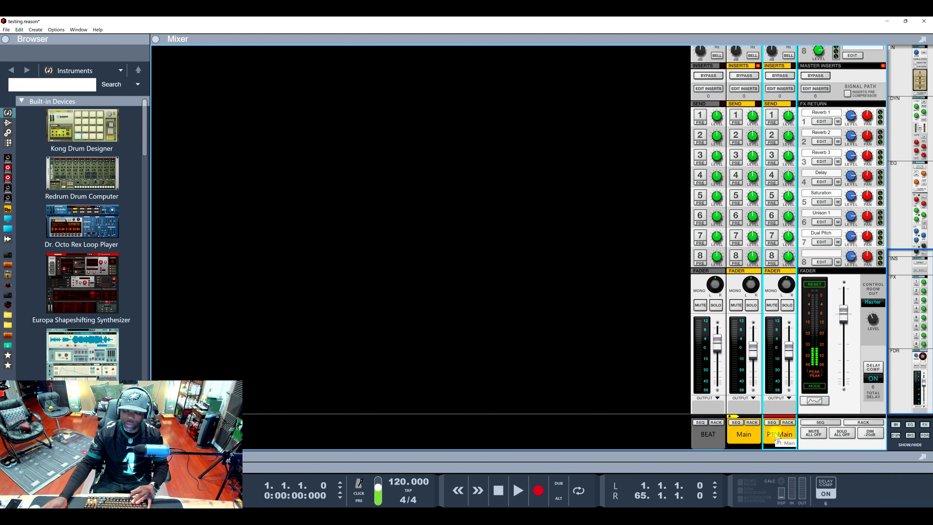
Step: Show the sequencer, duplicate the Main track with its clip, then undo the duplication
{"action": "left_click", "coordinate": [598, 459]}
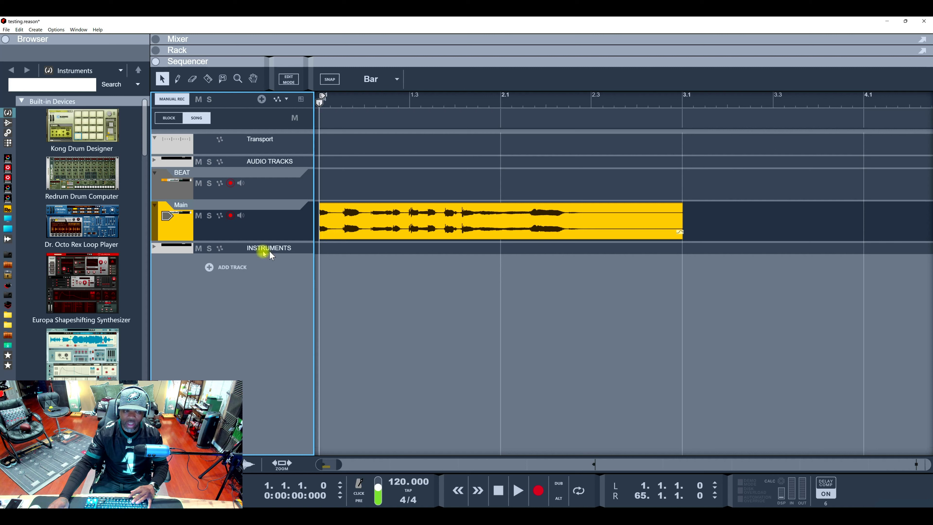
{"action": "left_click", "coordinate": [395, 230]}
{"action": "right_click", "coordinate": [264, 220]}
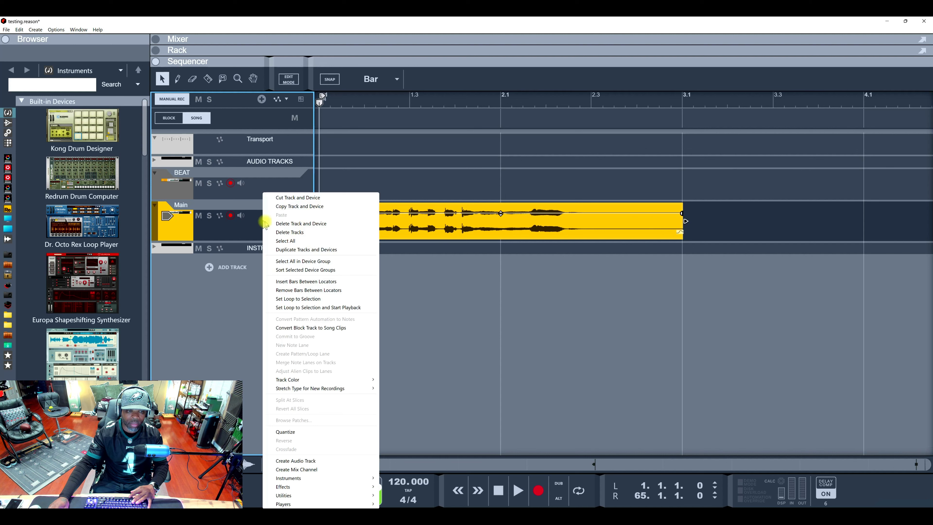
{"action": "left_click", "coordinate": [294, 250]}
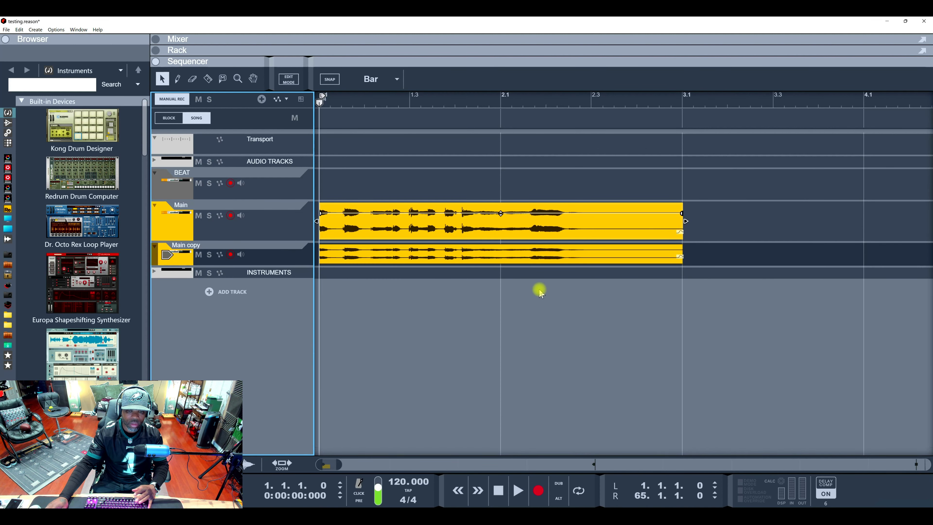
{"action": "key", "text": "ctrl+z"}
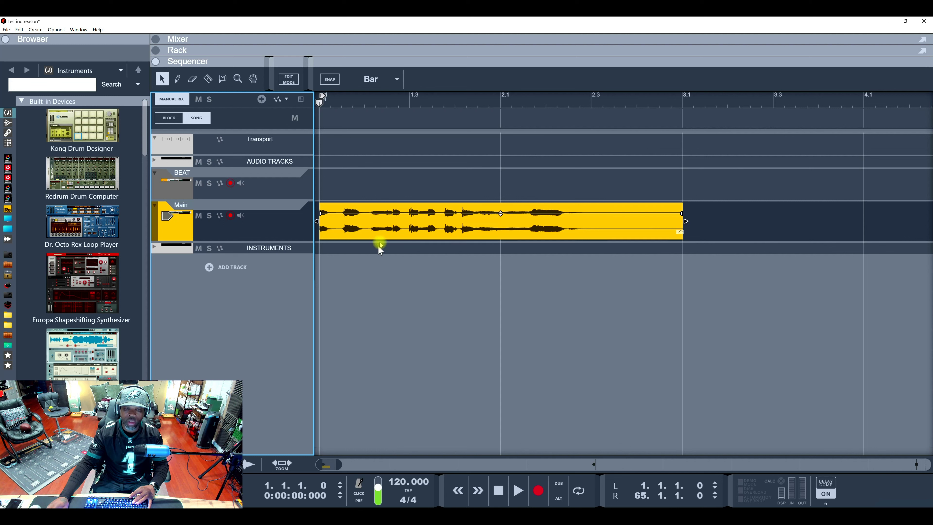
Step: Duplicate the Main track and cut the copy's clip twice with the Razor tool
{"action": "right_click", "coordinate": [270, 208]}
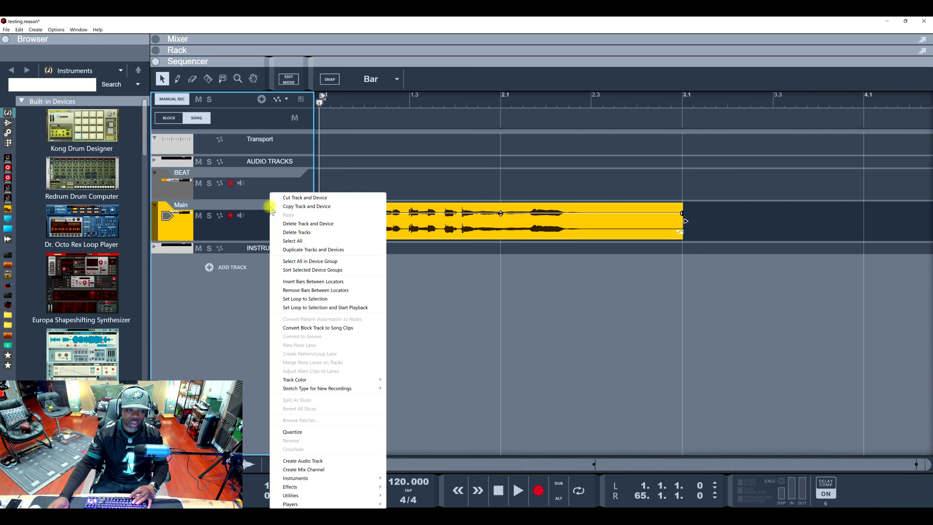
{"action": "left_click", "coordinate": [305, 252]}
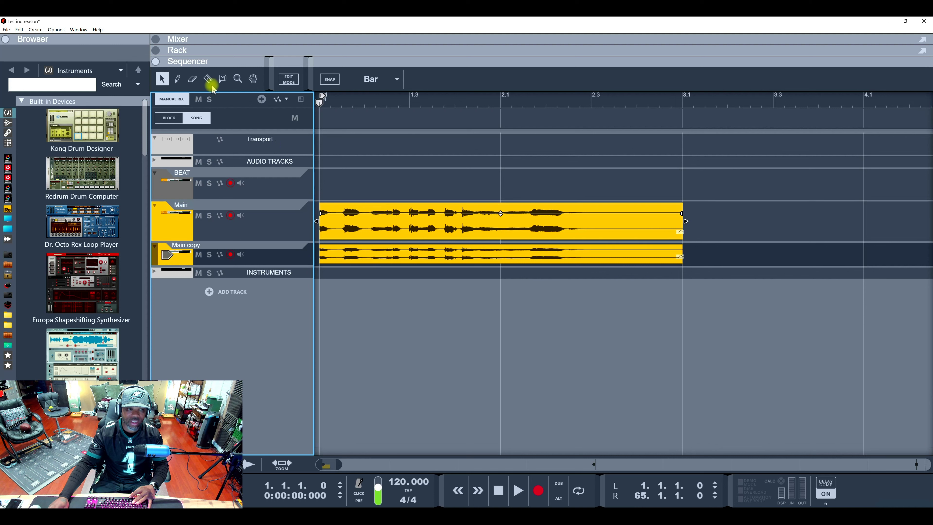
{"action": "left_click", "coordinate": [207, 78]}
{"action": "left_click", "coordinate": [367, 253]}
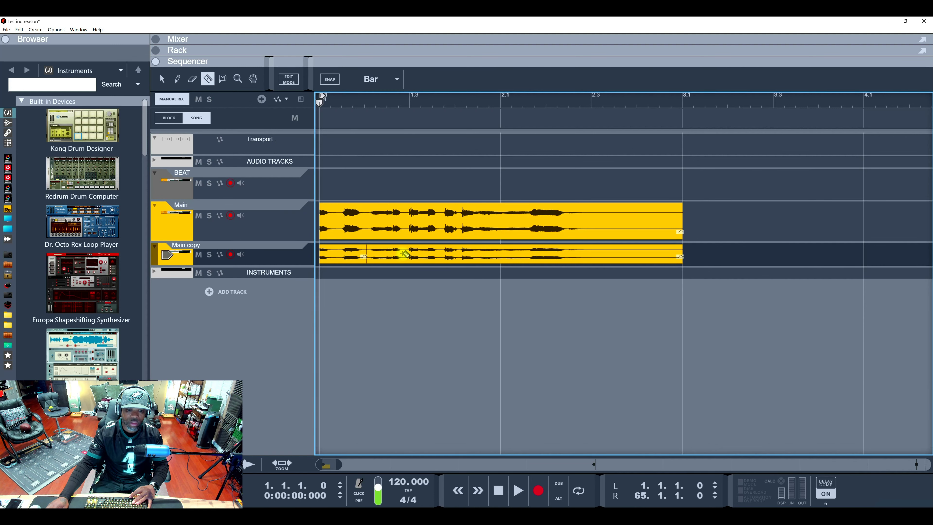
{"action": "left_click", "coordinate": [405, 253]}
Step: Select the cut pieces and delete the Main copy track
{"action": "left_click", "coordinate": [162, 79]}
{"action": "left_click", "coordinate": [388, 258]}
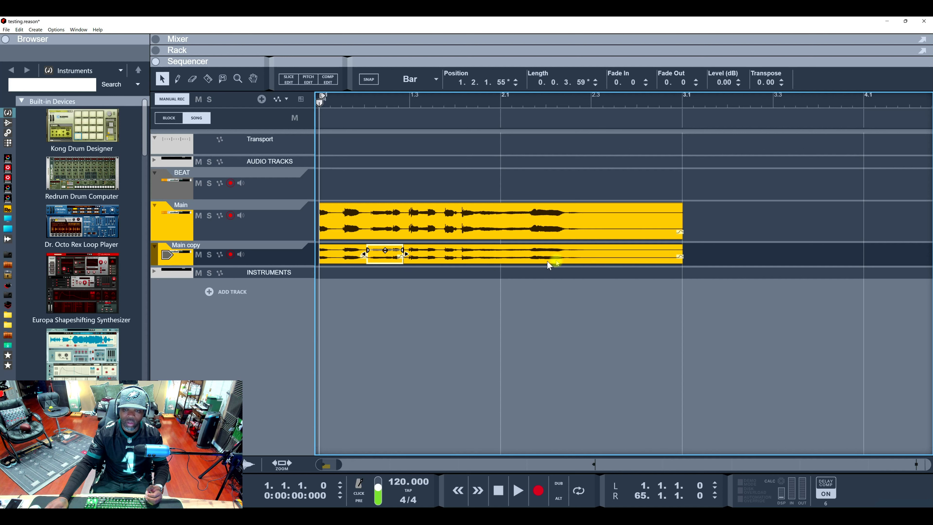
{"action": "left_click", "coordinate": [502, 259]}
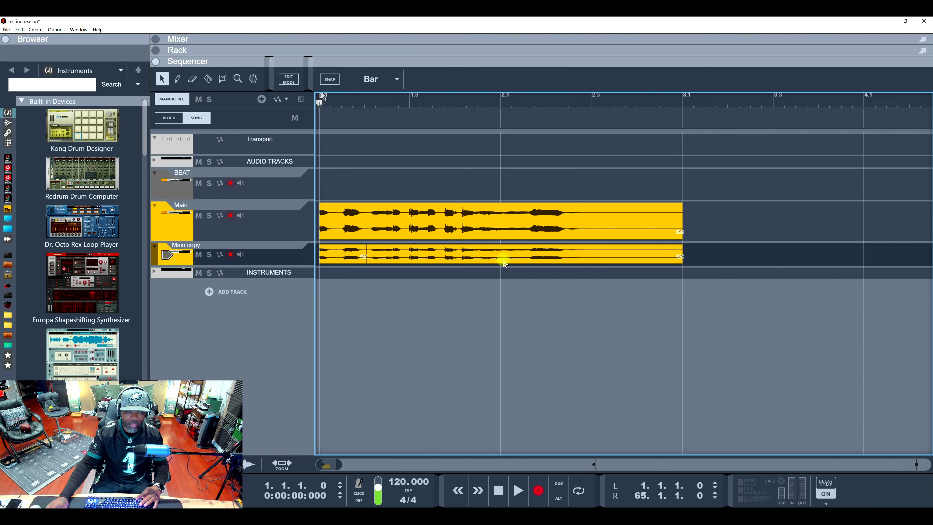
{"action": "key", "text": "Delete"}
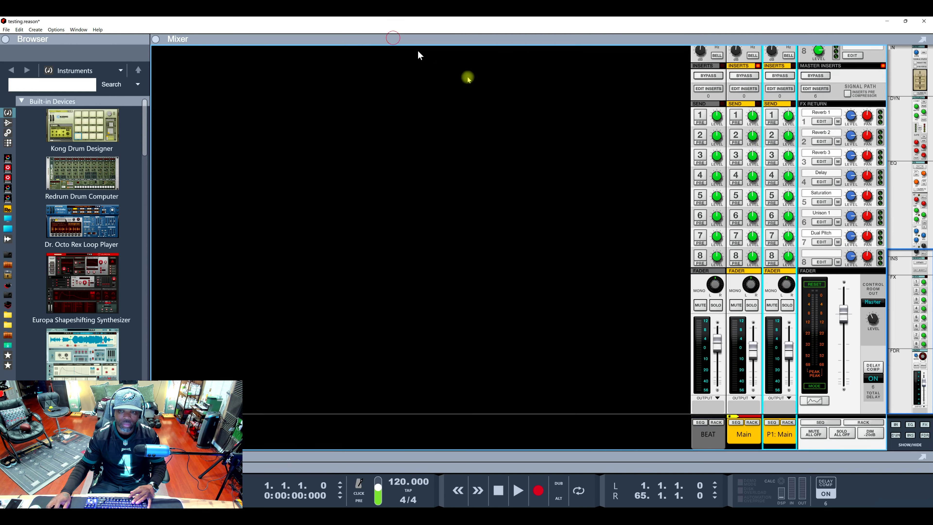
{"action": "double_click", "coordinate": [392, 38]}
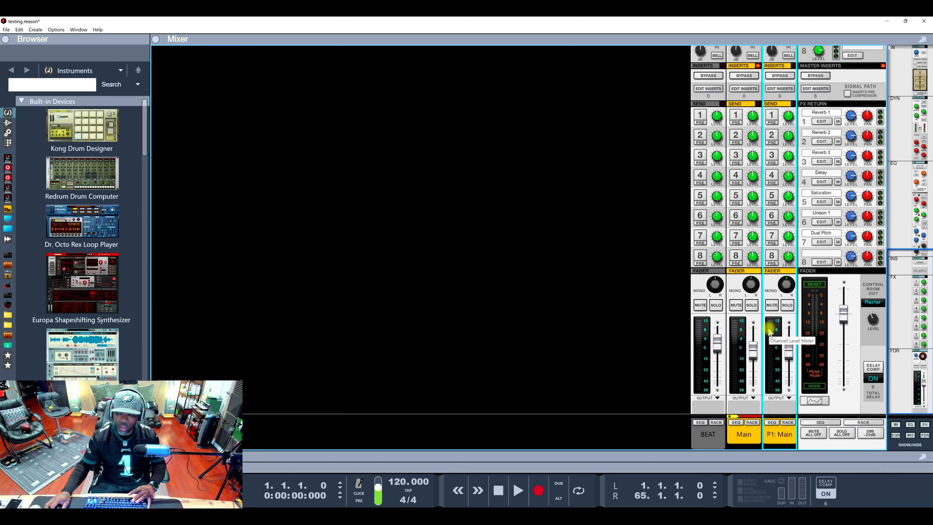
{"action": "key", "text": "space"}
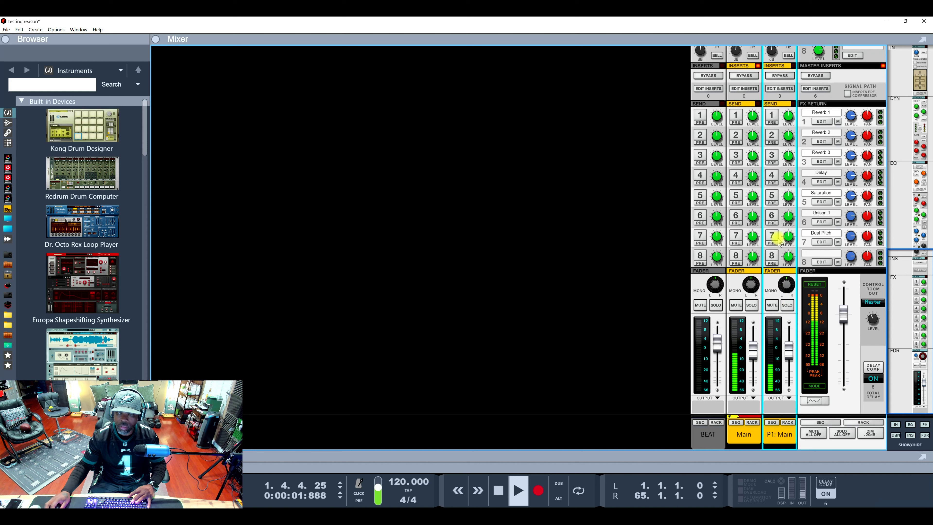
{"action": "key", "text": "space"}
{"action": "left_click", "coordinate": [772, 117]}
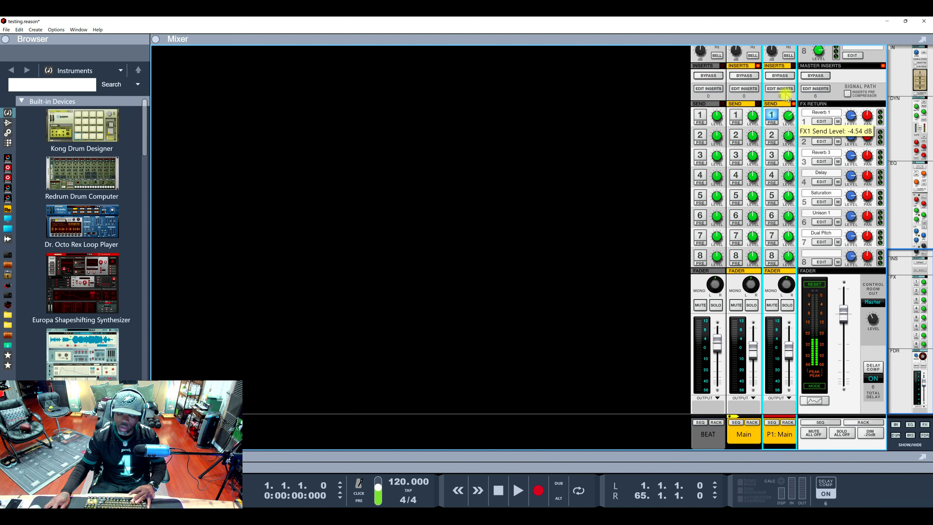
{"action": "key", "text": "space"}
{"action": "left_click_drag", "start_coordinate": [792, 354], "coordinate": [793, 358]}
{"action": "key", "text": "space"}
{"action": "key", "text": "space"}
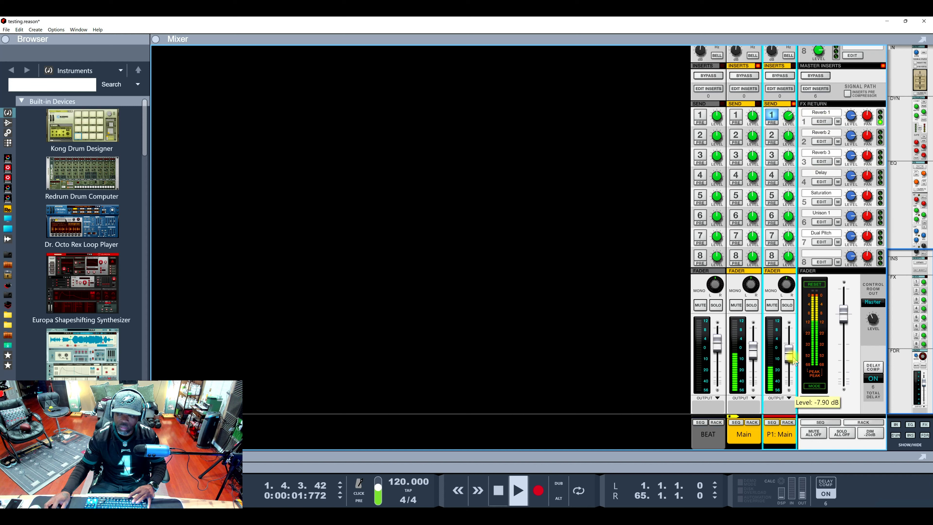
{"action": "key", "text": "space"}
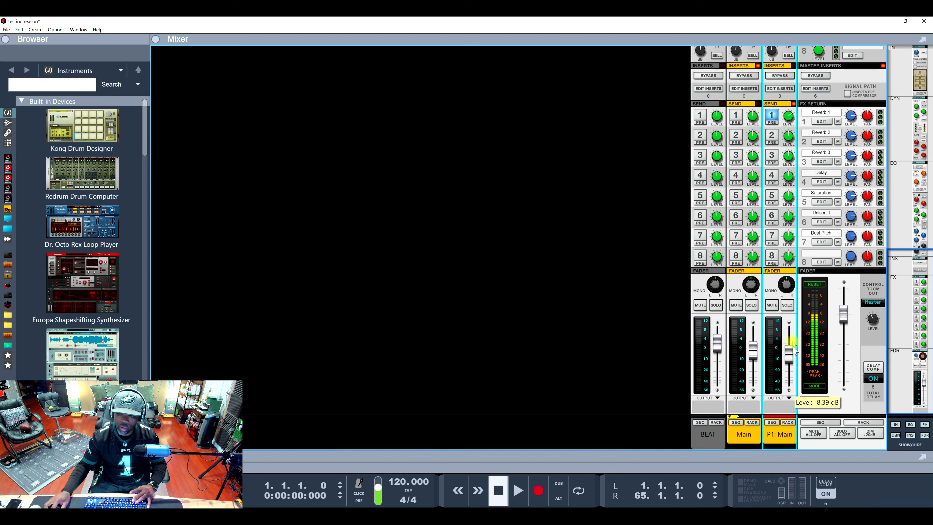
{"action": "left_click", "coordinate": [751, 305]}
{"action": "key", "text": "space"}
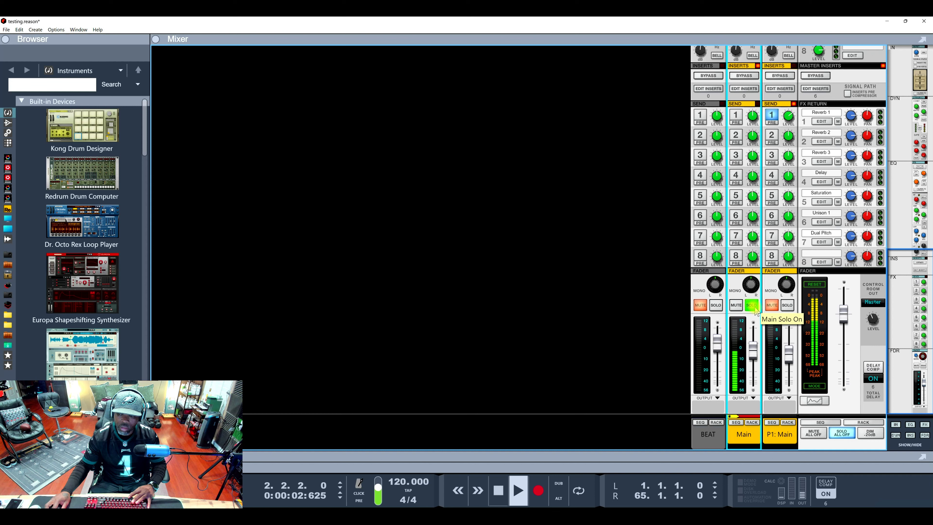
{"action": "key", "text": "space"}
{"action": "left_click", "coordinate": [755, 309]}
{"action": "left_click", "coordinate": [790, 308]}
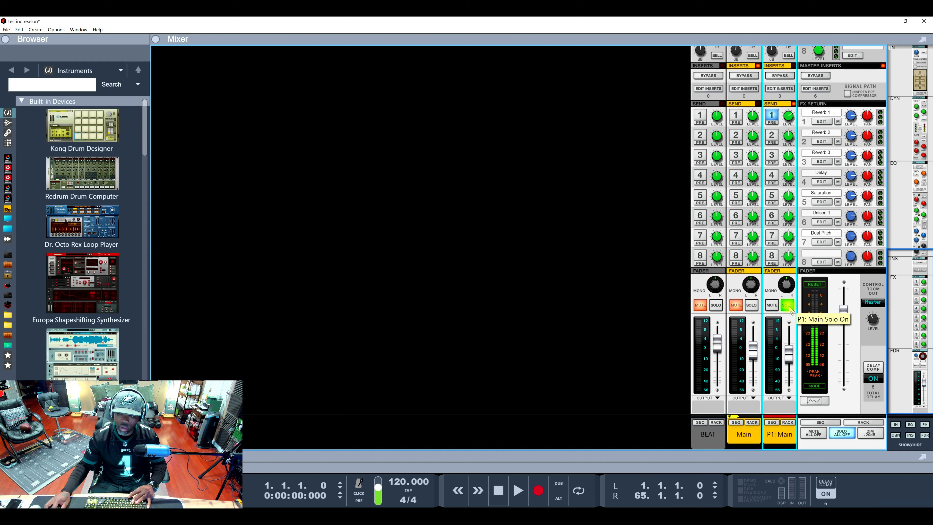
{"action": "key", "text": "space"}
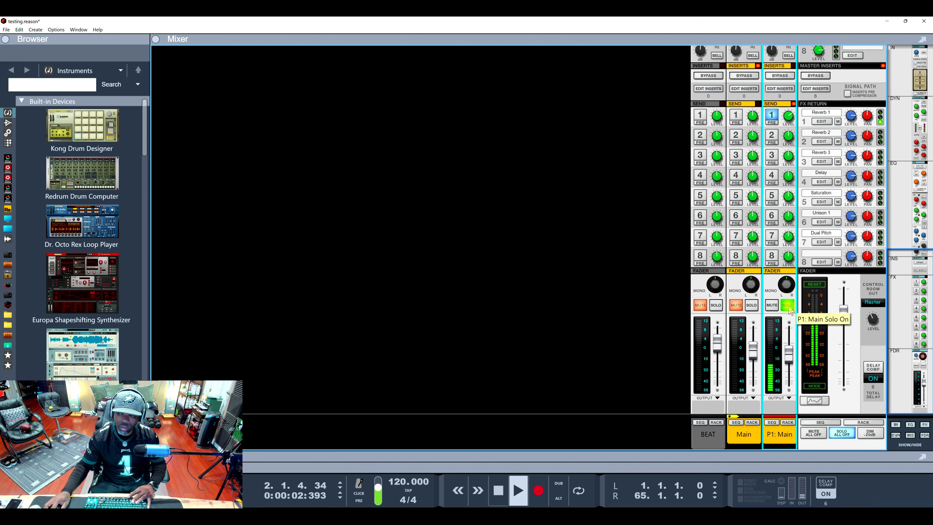
{"action": "key", "text": "space"}
{"action": "left_click", "coordinate": [789, 308]}
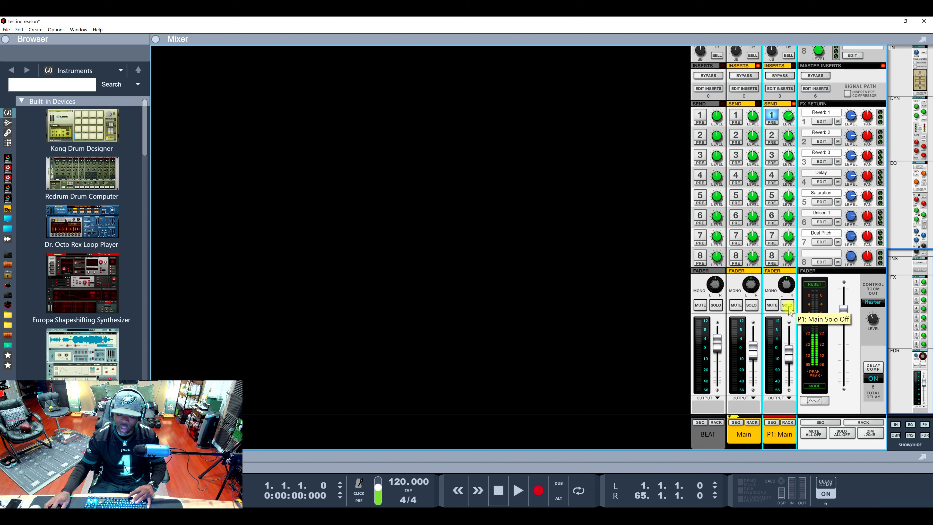
{"action": "key", "text": "space"}
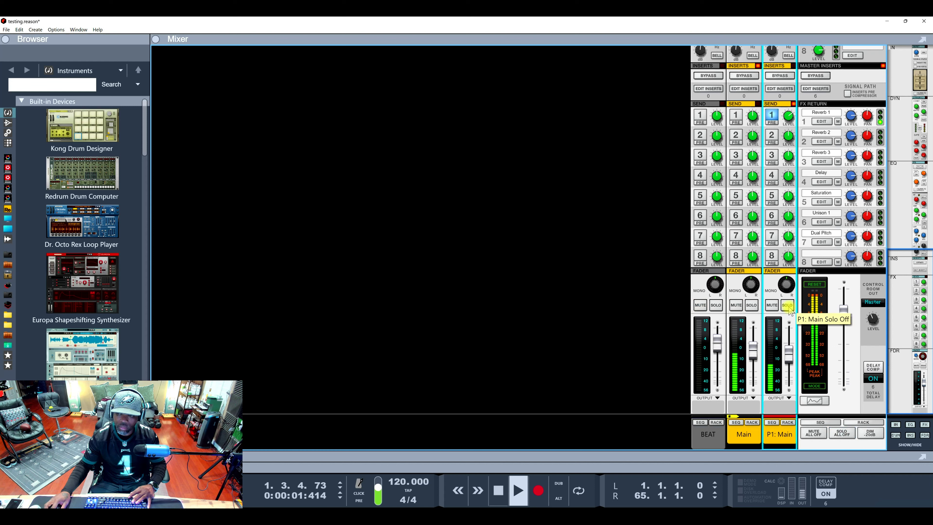
{"action": "key", "text": "space"}
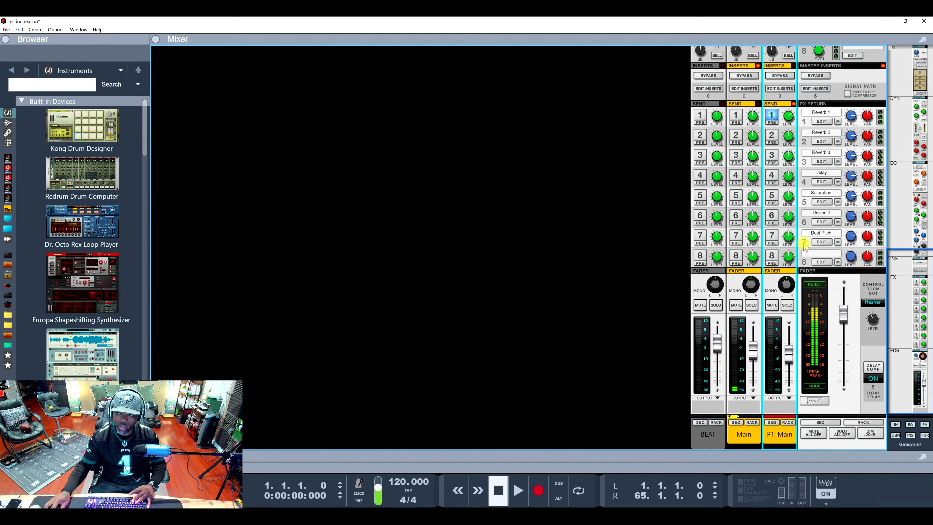
Step: Enable P1: Main's send to Unison 1 and raise its level to about 6.23 dB
{"action": "left_click", "coordinate": [773, 217]}
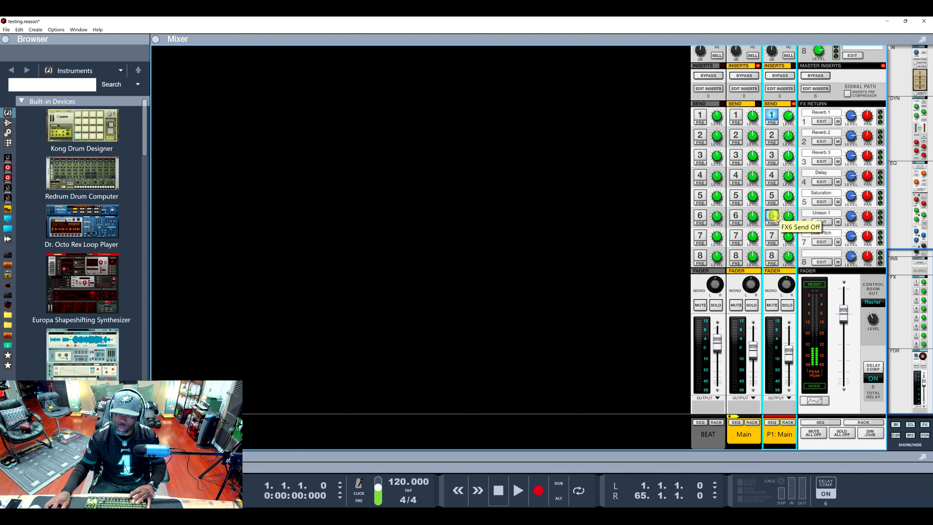
{"action": "left_click_drag", "start_coordinate": [788, 220], "coordinate": [788, 196]}
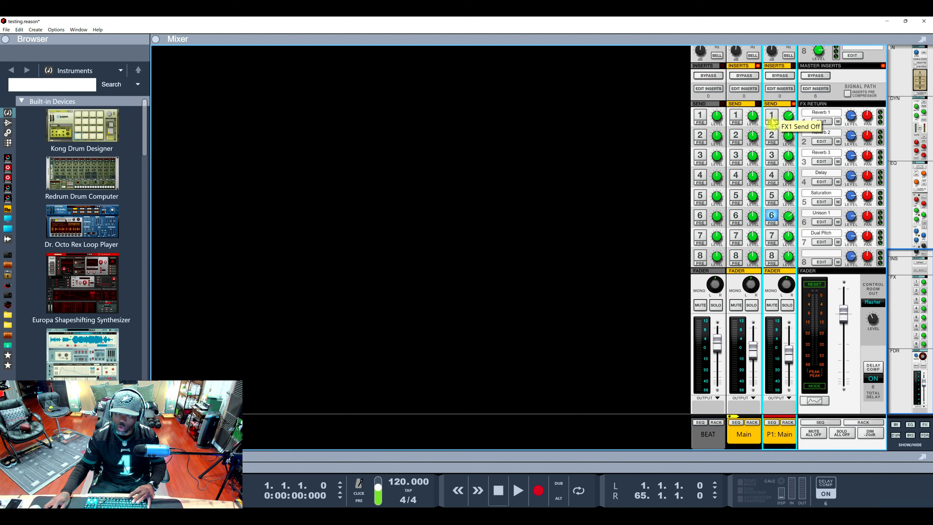
{"action": "left_click_drag", "start_coordinate": [787, 217], "coordinate": [785, 175]}
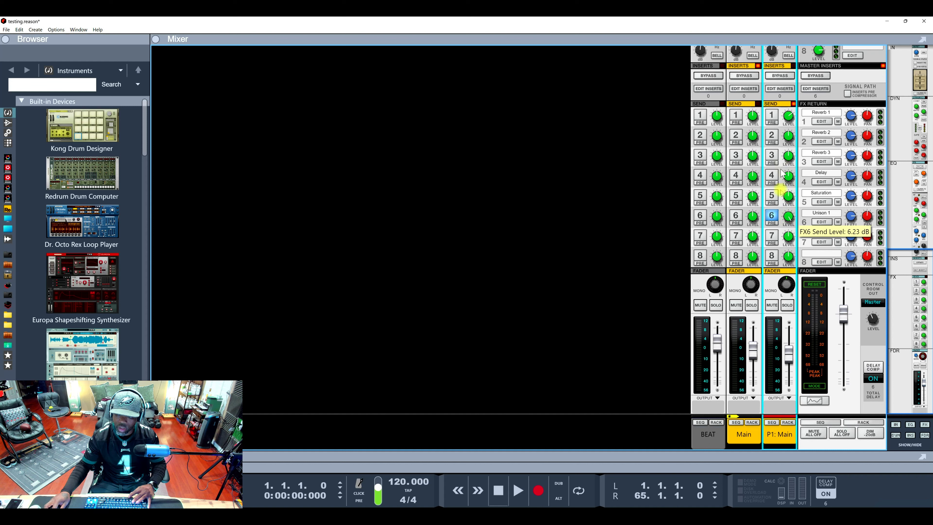
Step: Solo P1: Main and play the song to hear the Unison effect
{"action": "left_click", "coordinate": [790, 305]}
{"action": "key", "text": "space"}
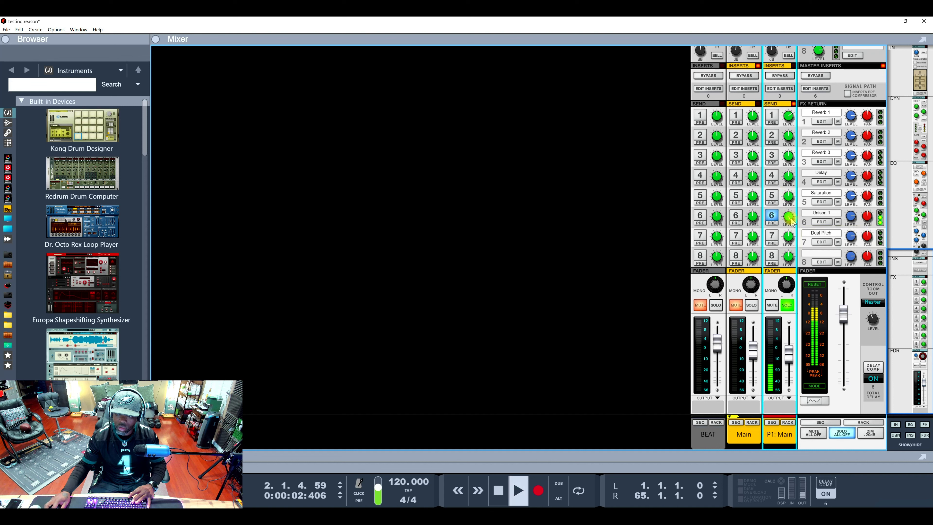
{"action": "key", "text": "space"}
{"action": "key", "text": "space"}
{"action": "mouse_move", "coordinate": [791, 223]}
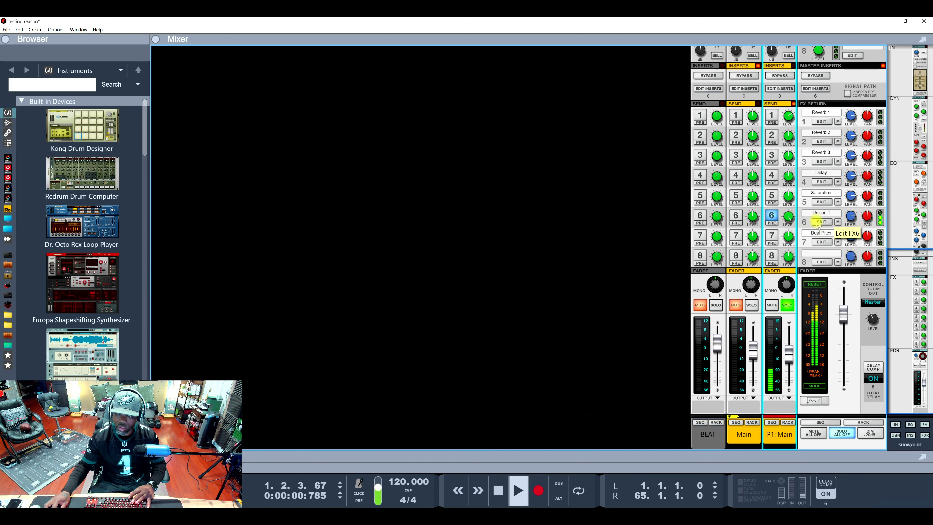
{"action": "key", "text": "space"}
Step: Show the Unison 1 device above the Polar dual pitch shifter in the rack and start playback
{"action": "left_click", "coordinate": [821, 222]}
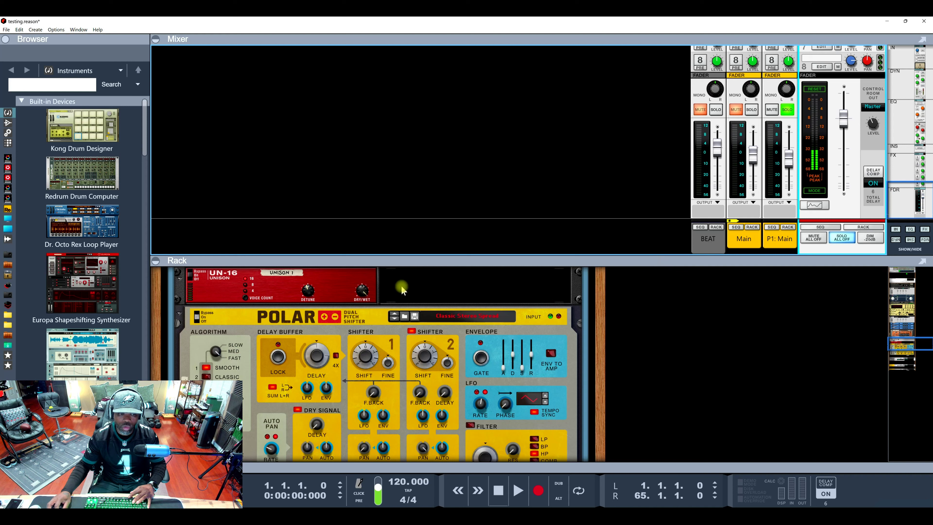
{"action": "left_click", "coordinate": [276, 286]}
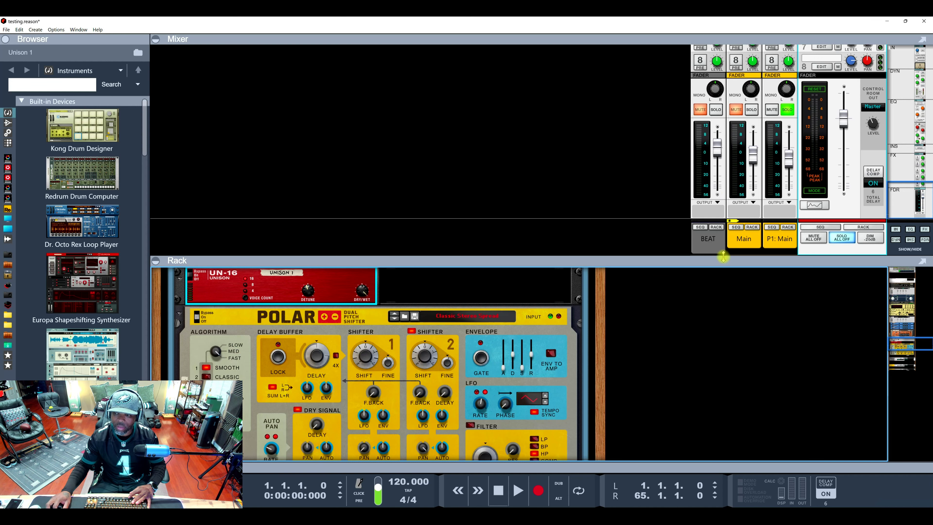
{"action": "key", "text": "space"}
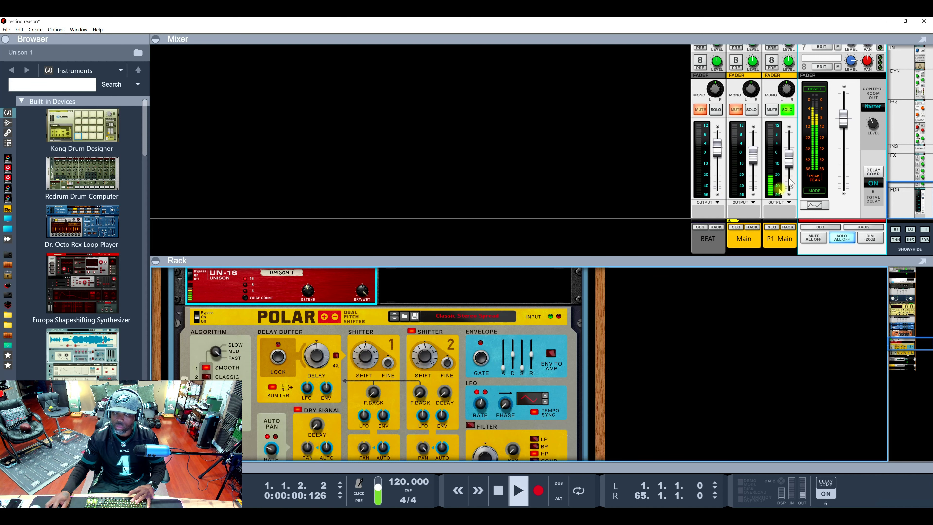
{"action": "left_click", "coordinate": [722, 40]}
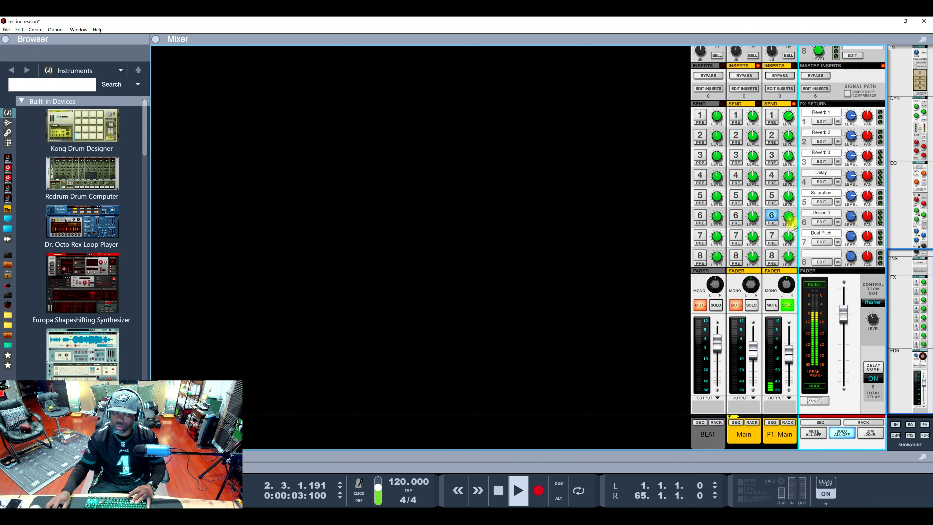
Step: Swap P1: Main's Unison send for Dual Pitch, audition it, then turn the Dual Pitch send off
{"action": "key", "text": "space"}
{"action": "key", "text": "space"}
{"action": "key", "text": "space"}
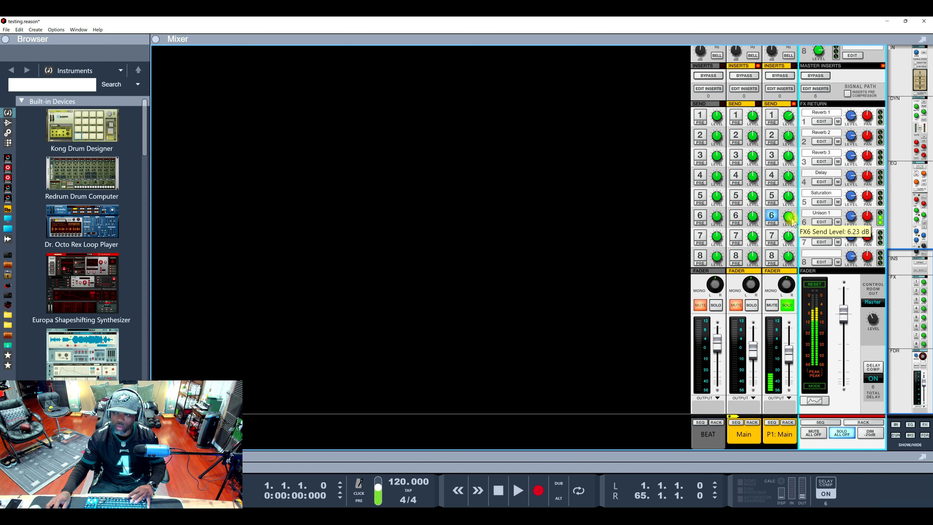
{"action": "left_click", "coordinate": [771, 217]}
{"action": "left_click", "coordinate": [772, 237]}
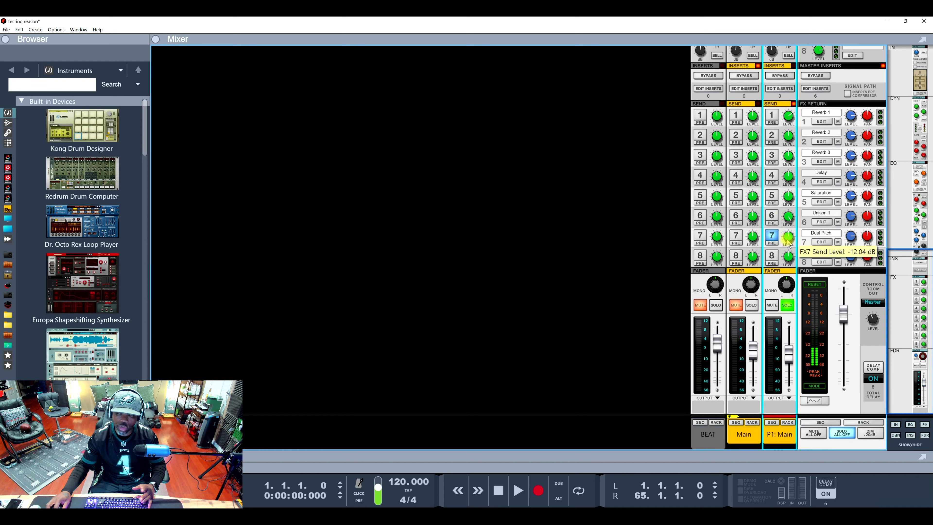
{"action": "key", "text": "space"}
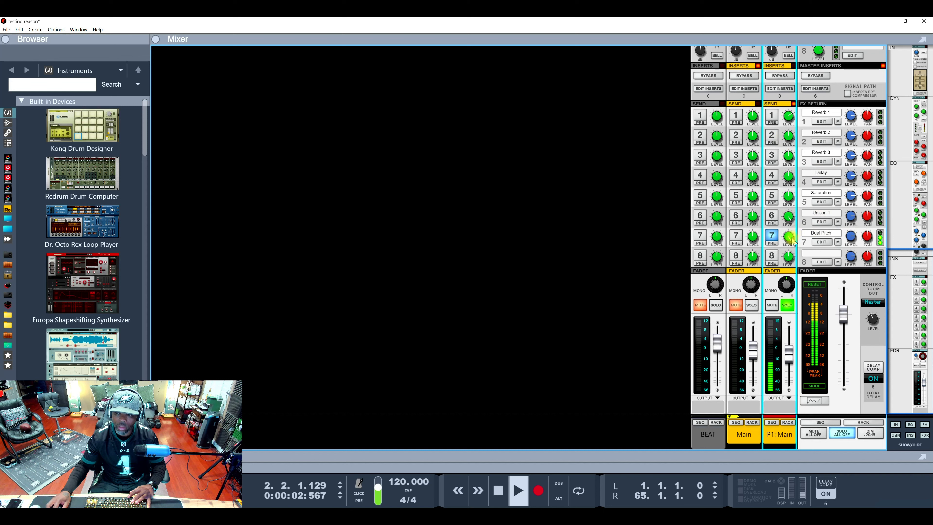
{"action": "key", "text": "space"}
{"action": "key", "text": "space"}
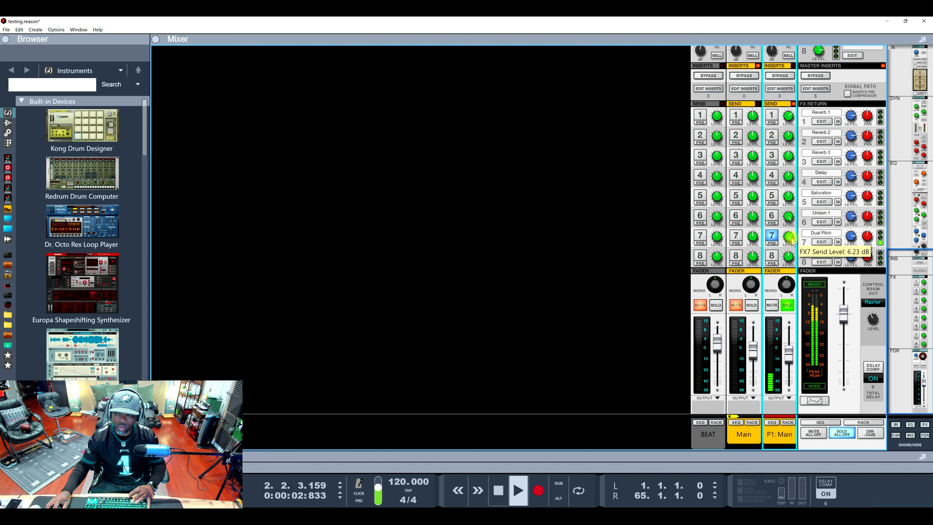
{"action": "key", "text": "space"}
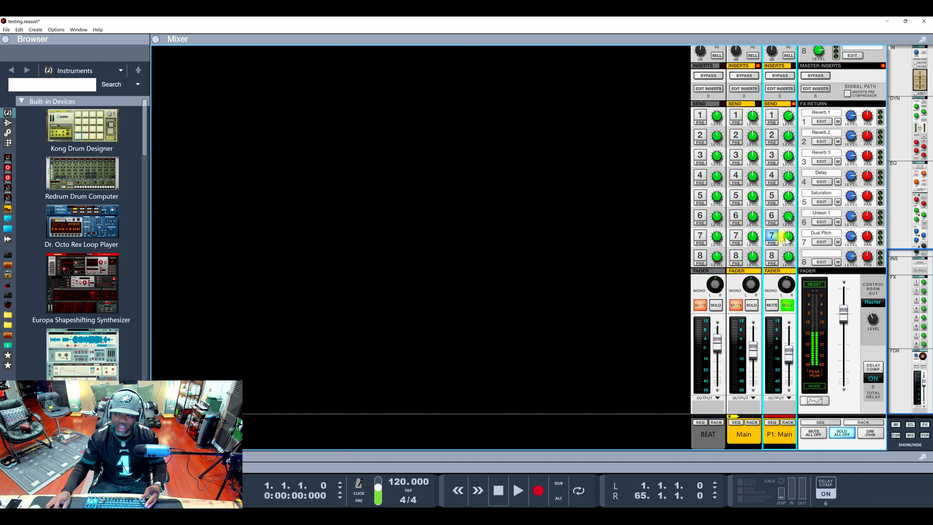
{"action": "left_click", "coordinate": [772, 236]}
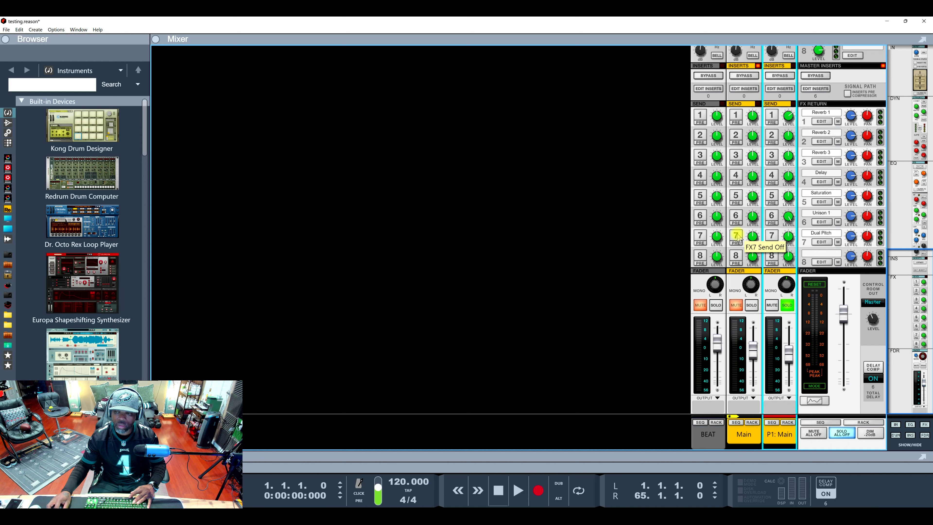
{"action": "left_click_drag", "start_coordinate": [754, 237], "coordinate": [755, 239]}
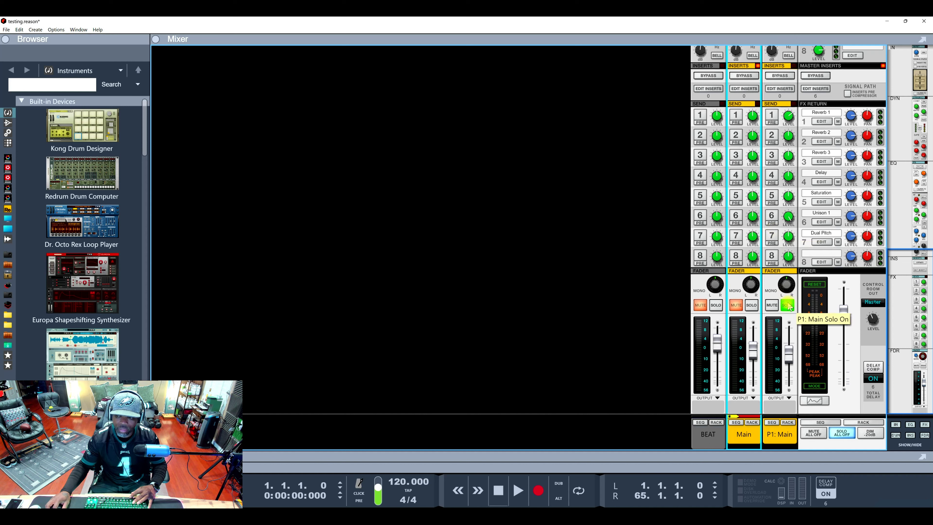
Step: Turn P1: Main's Unison and Delay sends on, Delay at -6.81 dB, and audition
{"action": "left_click", "coordinate": [777, 220]}
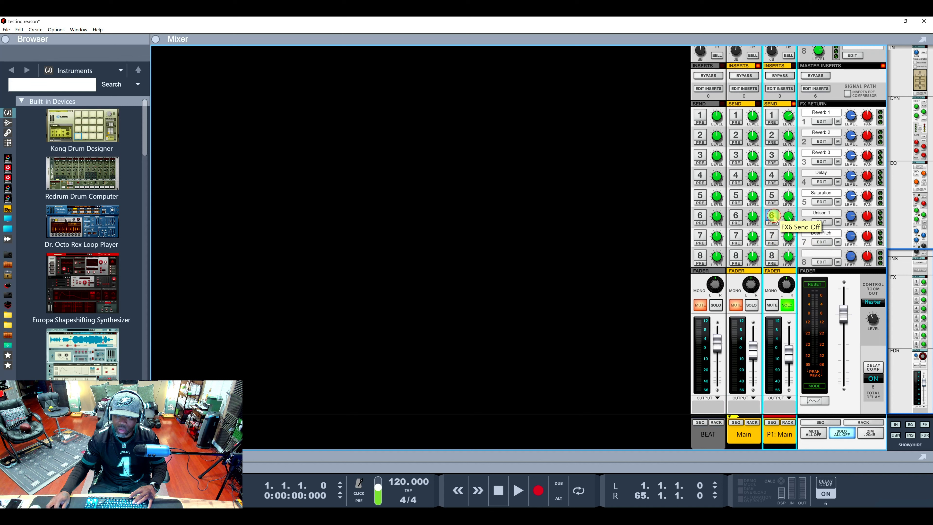
{"action": "key", "text": "space"}
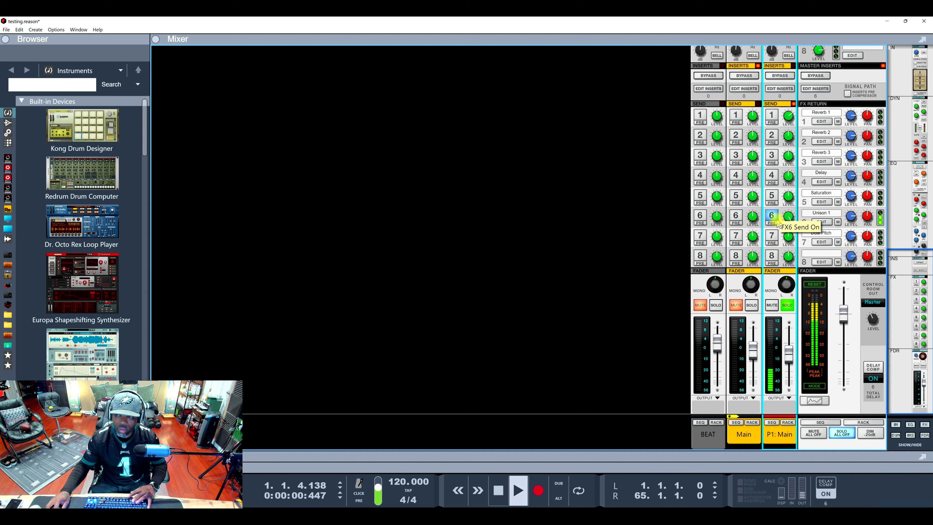
{"action": "left_click", "coordinate": [771, 176]}
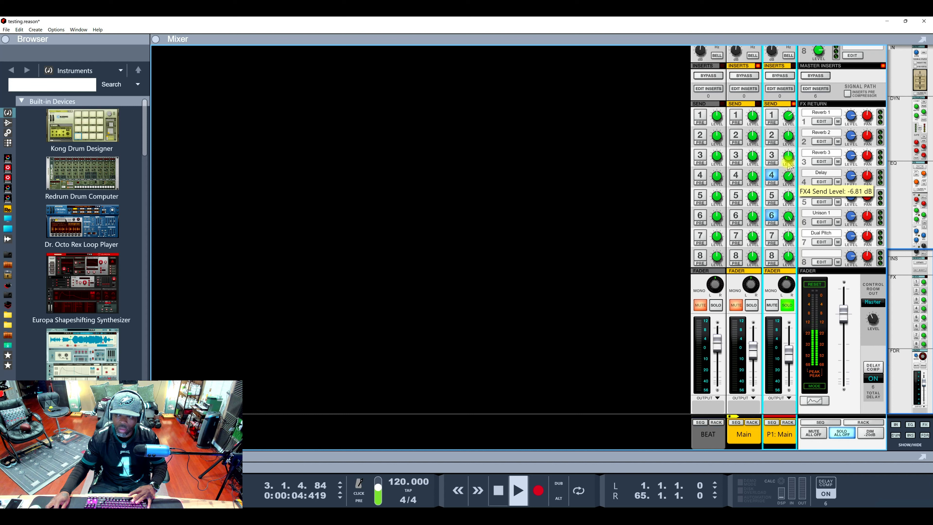
{"action": "key", "text": "space"}
{"action": "key", "text": "space"}
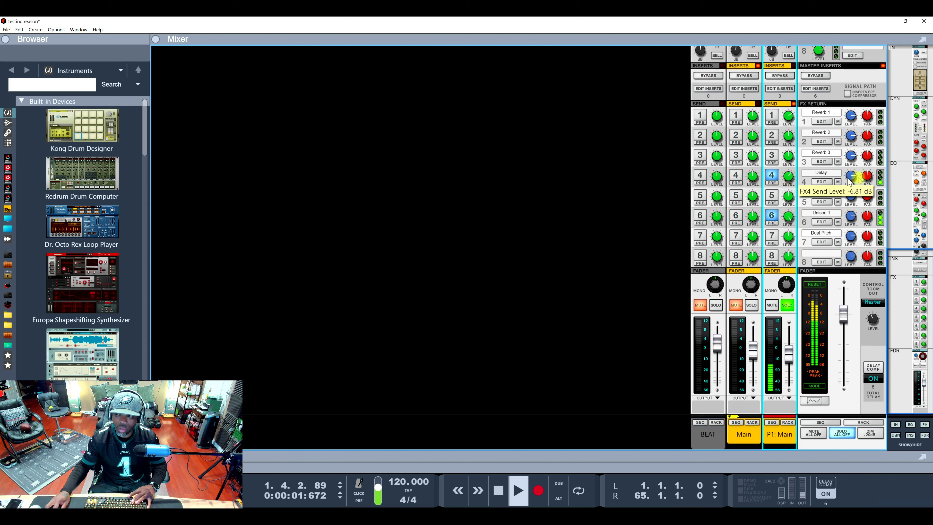
{"action": "left_click", "coordinate": [866, 172]}
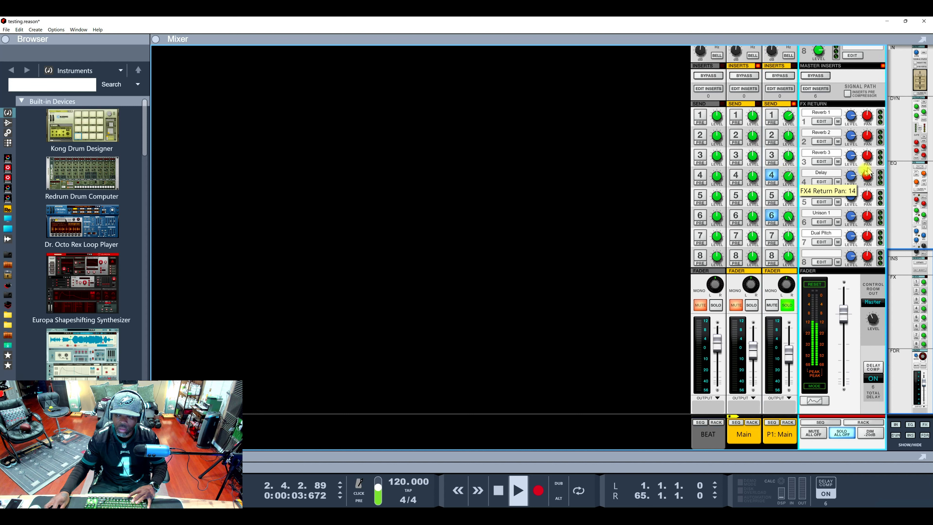
{"action": "key", "text": "space"}
Step: Take P1: Main out of solo and play the full mix with both vocal channels
{"action": "left_click", "coordinate": [787, 304]}
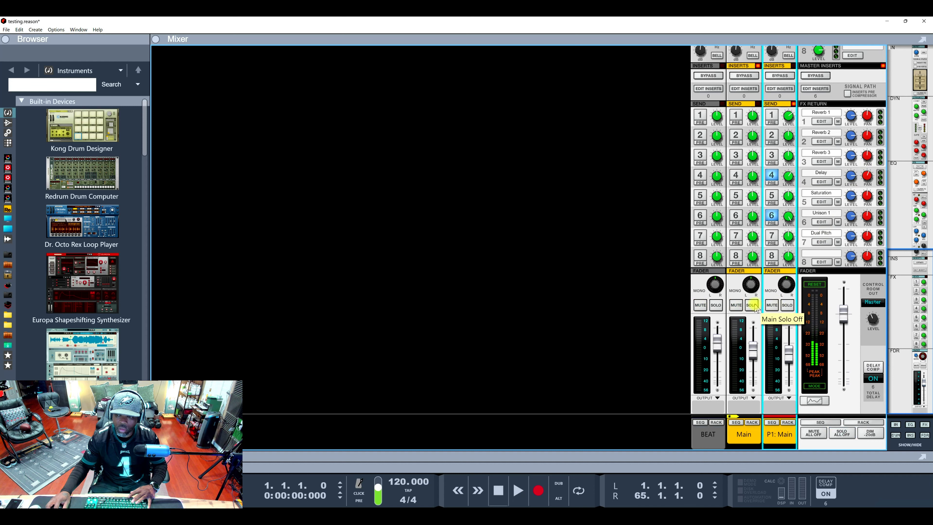
{"action": "key", "text": "space"}
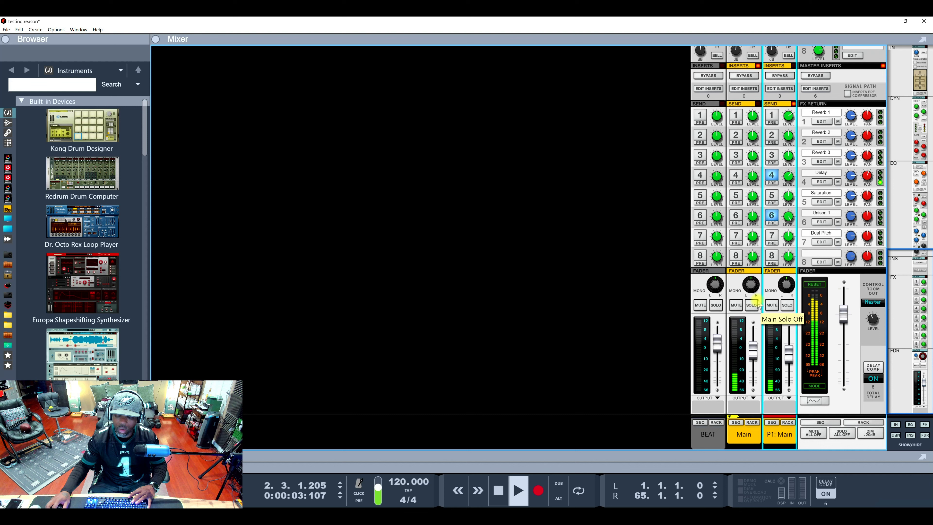
{"action": "key", "text": "space"}
{"action": "key", "text": "space"}
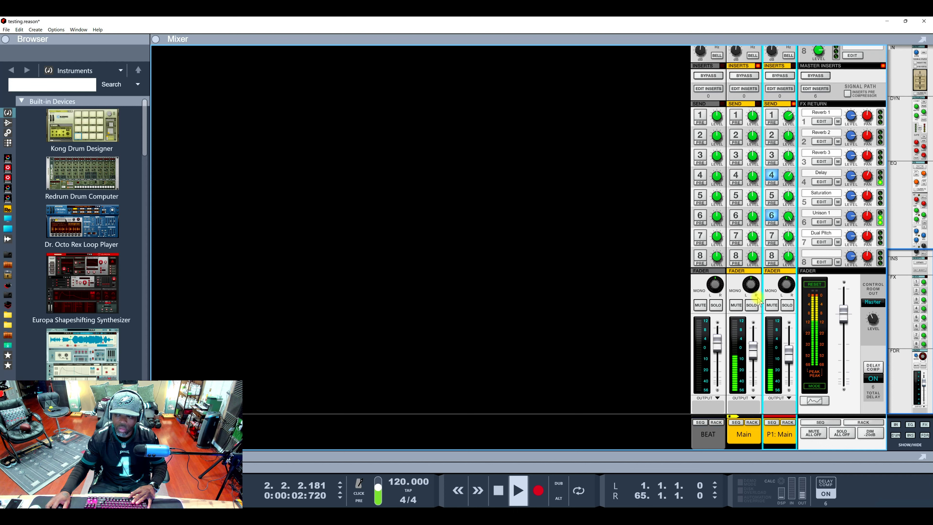
{"action": "key", "text": "space"}
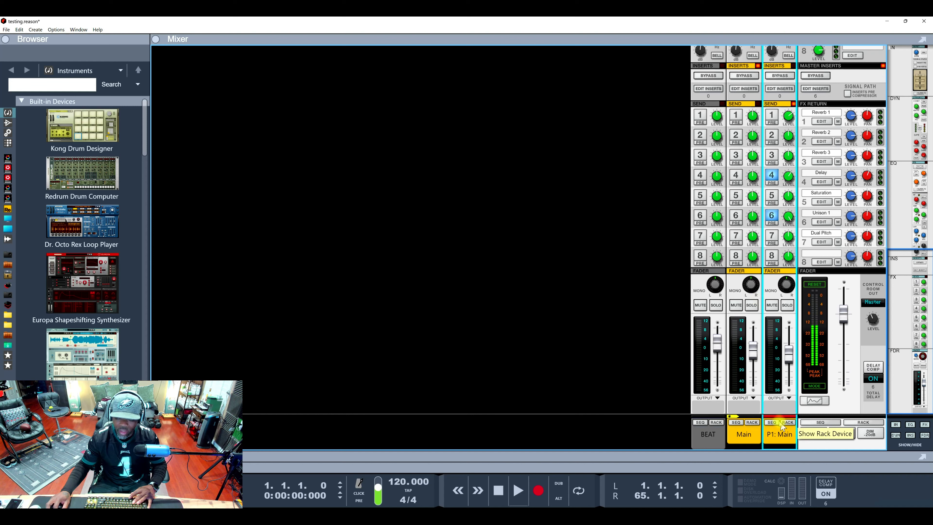
{"action": "left_click", "coordinate": [780, 437]}
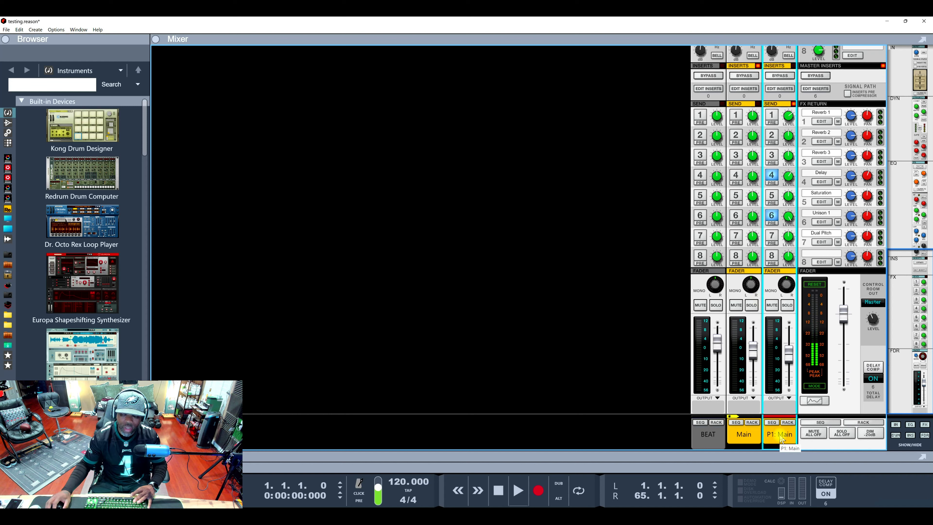
{"action": "right_click", "coordinate": [781, 437]}
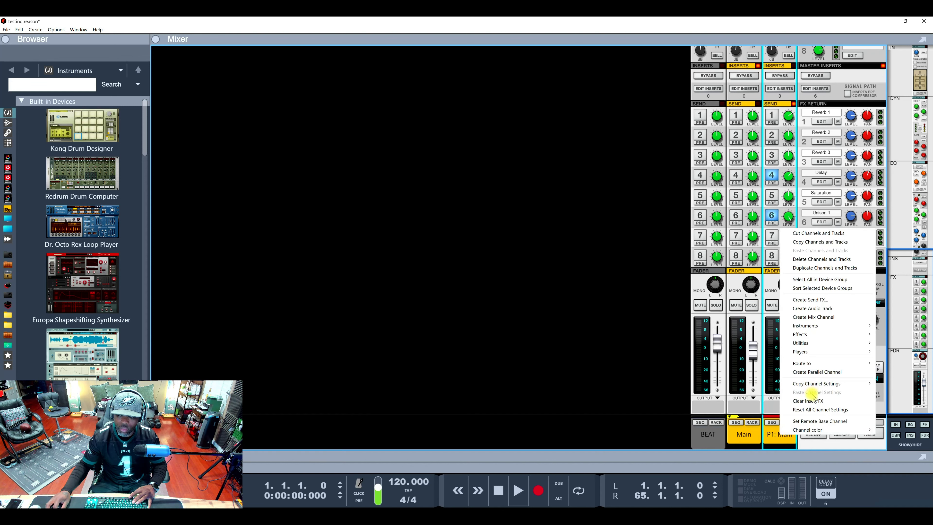
Step: Create parallel channel P2: Main at -3.01 dB and bring up its Spectrum EQ
{"action": "left_click", "coordinate": [812, 372]}
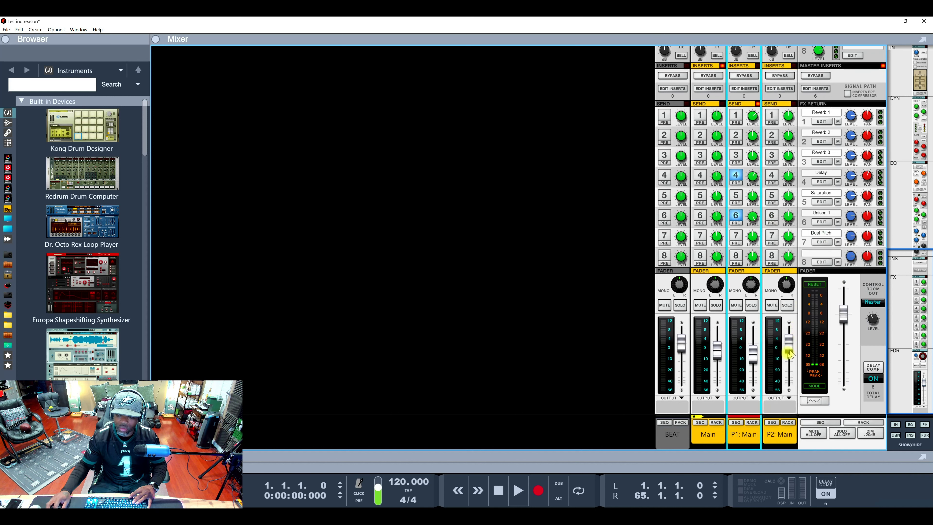
{"action": "left_click_drag", "start_coordinate": [789, 344], "coordinate": [790, 377]}
{"action": "key", "text": "F2"}
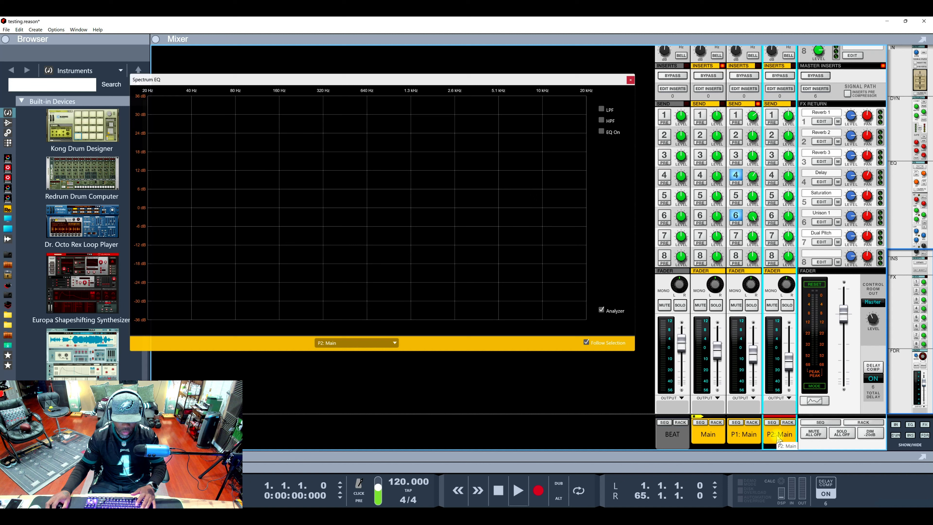
Step: Enable P2's high-pass, low-pass, EQ bands and E Mode, with bell shapes and a high-mid boost near 2 kHz
{"action": "left_click", "coordinate": [602, 109]}
{"action": "left_click", "coordinate": [603, 120]}
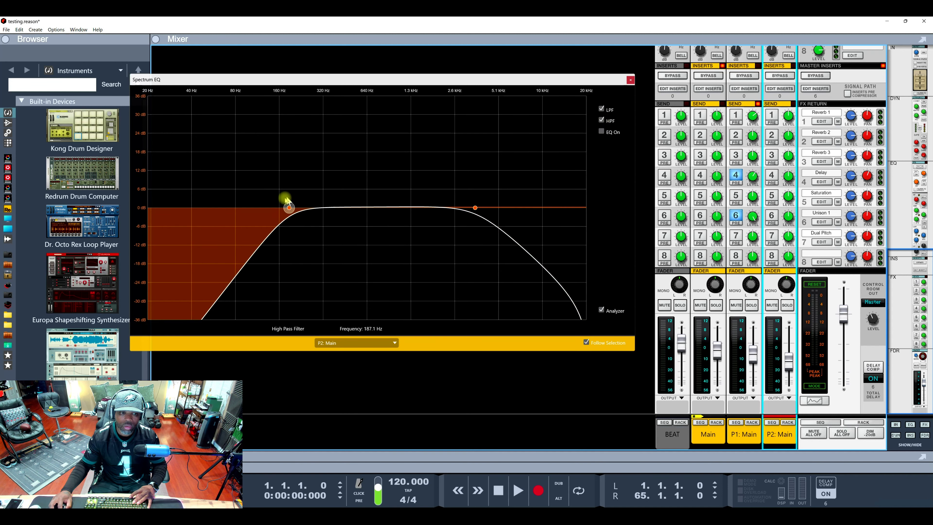
{"action": "left_click_drag", "start_coordinate": [290, 208], "coordinate": [396, 208]}
{"action": "left_click_drag", "start_coordinate": [475, 209], "coordinate": [472, 208]}
{"action": "left_click", "coordinate": [602, 131]}
{"action": "left_click", "coordinate": [602, 143]}
{"action": "left_click", "coordinate": [601, 154]}
{"action": "left_click", "coordinate": [601, 164]}
{"action": "left_click_drag", "start_coordinate": [441, 208], "coordinate": [441, 181]}
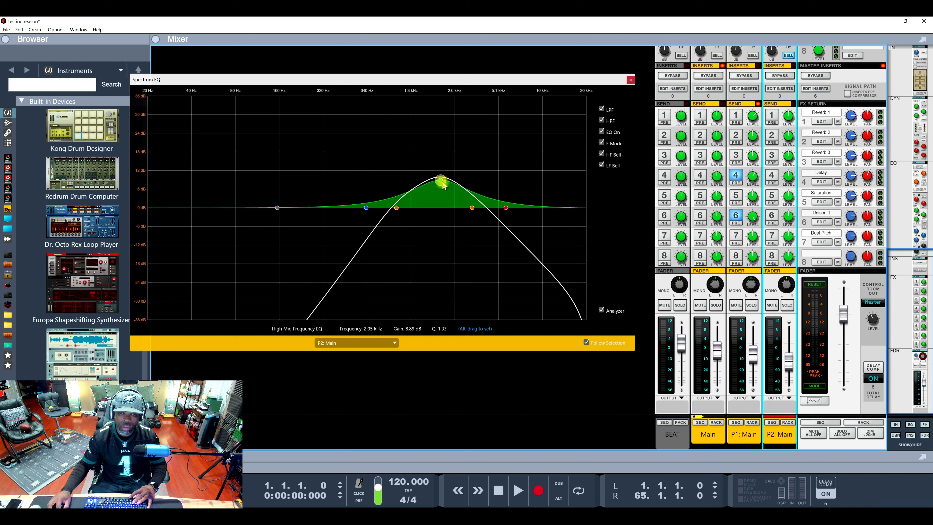
Step: Solo P2, set the high-pass near 700 Hz and low-pass to 9.08 kHz, and level to -4.65 dB
{"action": "left_click", "coordinate": [787, 305]}
{"action": "key", "text": "space"}
{"action": "mouse_move", "coordinate": [396, 208]}
{"action": "left_mouse_down"}
{"action": "mouse_move", "coordinate": [378, 210]}
{"action": "mouse_move", "coordinate": [478, 211]}
{"action": "mouse_move", "coordinate": [373, 209]}
{"action": "mouse_move", "coordinate": [406, 210]}
{"action": "left_mouse_up"}
{"action": "left_click_drag", "start_coordinate": [472, 208], "coordinate": [536, 209]}
{"action": "key", "text": "space"}
{"action": "key", "text": "space"}
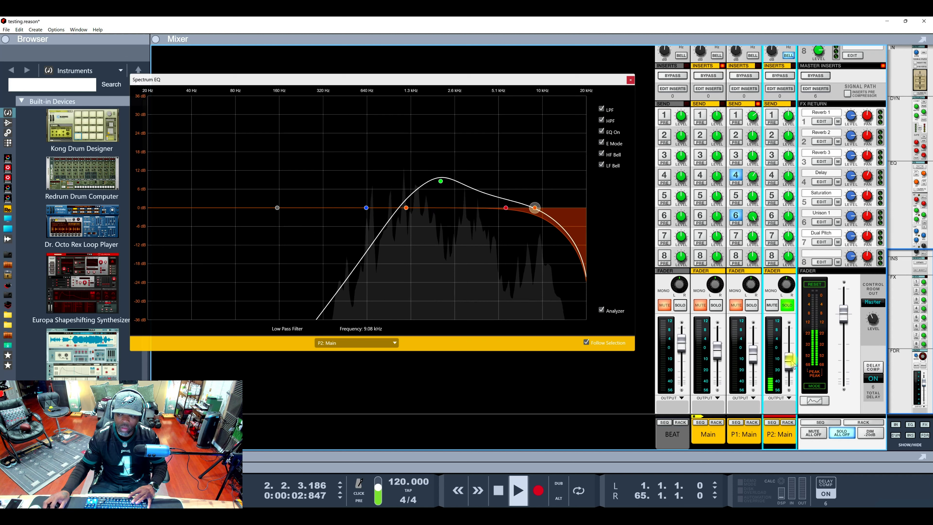
{"action": "key", "text": "space"}
{"action": "key", "text": "space"}
{"action": "left_click_drag", "start_coordinate": [792, 356], "coordinate": [791, 353]}
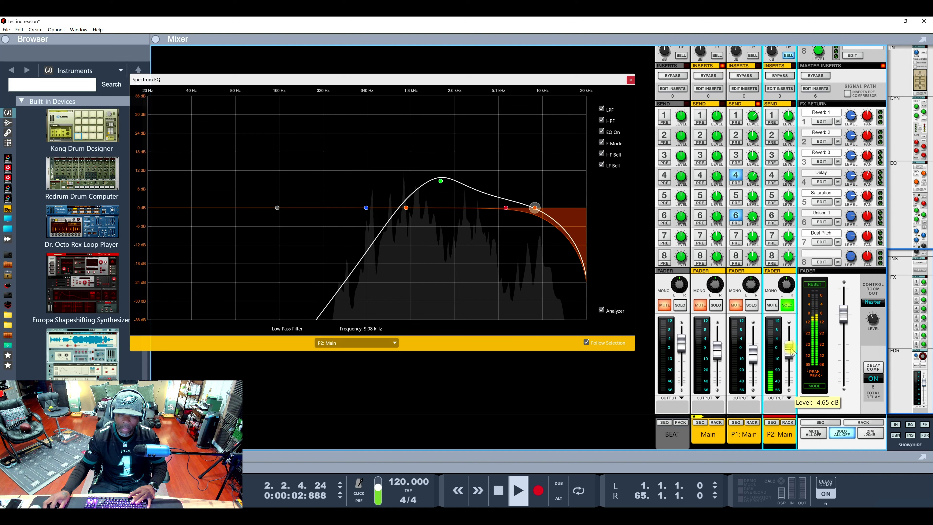
{"action": "key", "text": "space"}
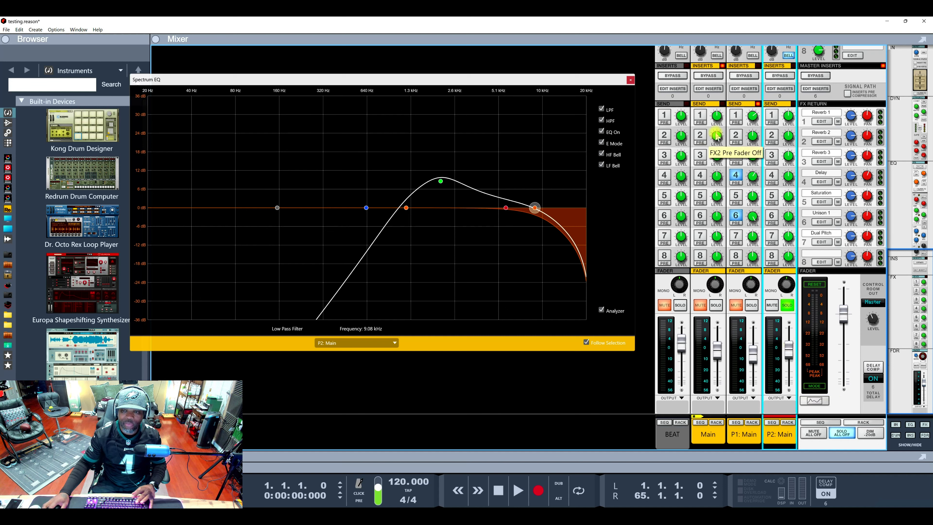
Step: Switch off P2's EQ low- and high-pass filters and flatten the High Mid band to 0 dB
{"action": "left_click", "coordinate": [602, 143]}
{"action": "left_click", "coordinate": [601, 131]}
{"action": "left_click", "coordinate": [601, 121]}
{"action": "left_click", "coordinate": [602, 110]}
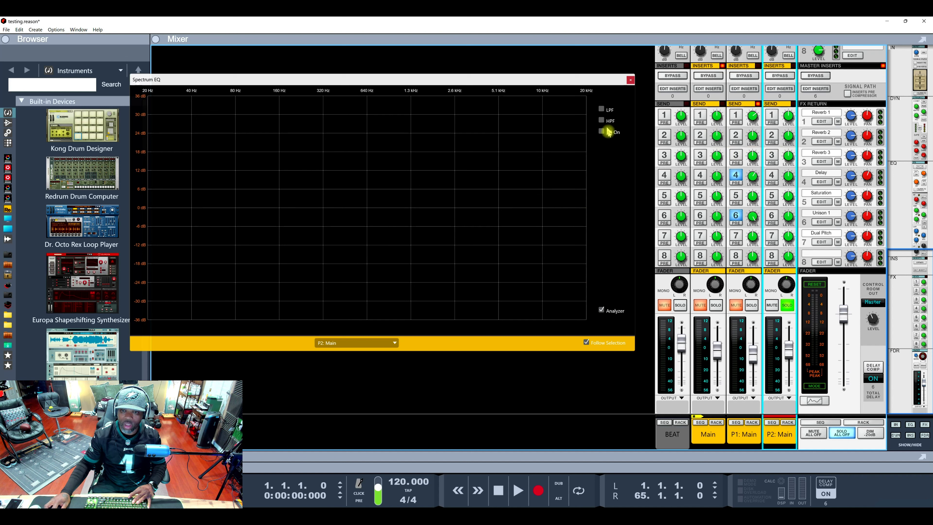
{"action": "left_click", "coordinate": [602, 131]}
{"action": "left_click_drag", "start_coordinate": [441, 181], "coordinate": [443, 208]}
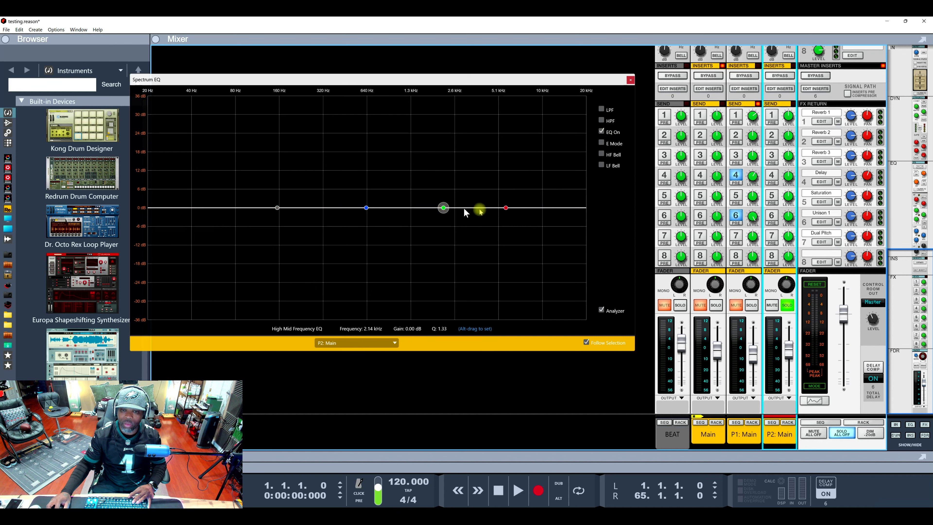
Step: Raise P2's high shelf to +20 dB near 5.93 kHz and add a high-pass near 719 Hz
{"action": "left_click_drag", "start_coordinate": [506, 208], "coordinate": [509, 146]}
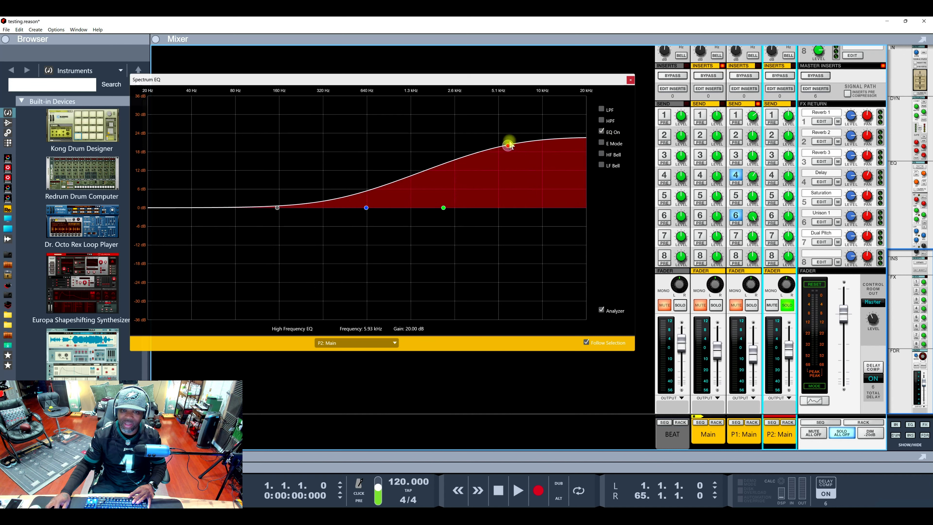
{"action": "left_click", "coordinate": [602, 109]}
{"action": "left_click", "coordinate": [601, 109]}
{"action": "left_click", "coordinate": [602, 120]}
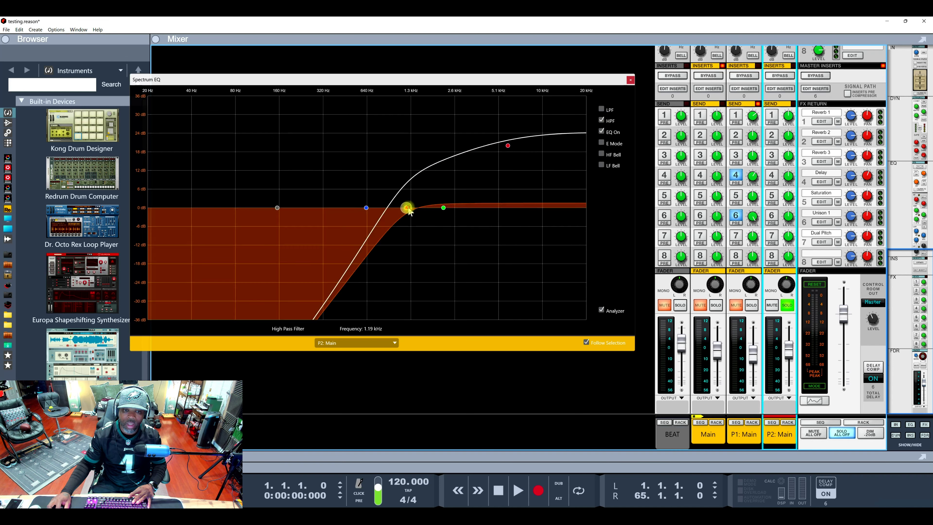
{"action": "left_click_drag", "start_coordinate": [407, 208], "coordinate": [375, 209]}
{"action": "key", "text": "space"}
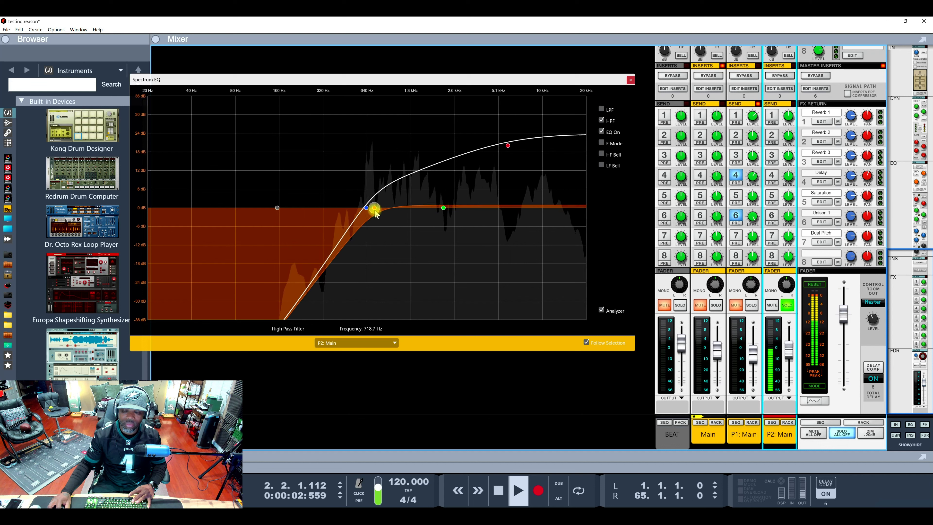
{"action": "key", "text": "space"}
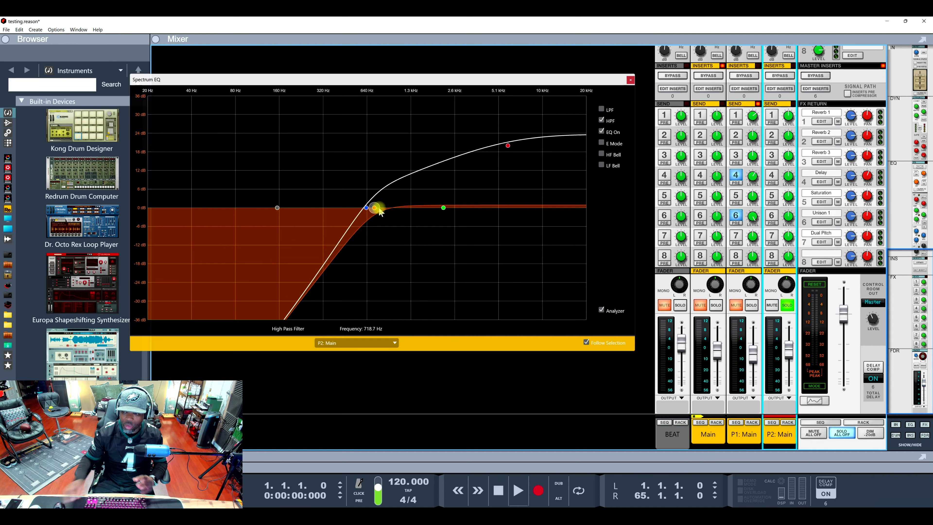
Step: Turn on P2's Reverb 1 send and raise it to about -34 dB
{"action": "left_click", "coordinate": [444, 208]}
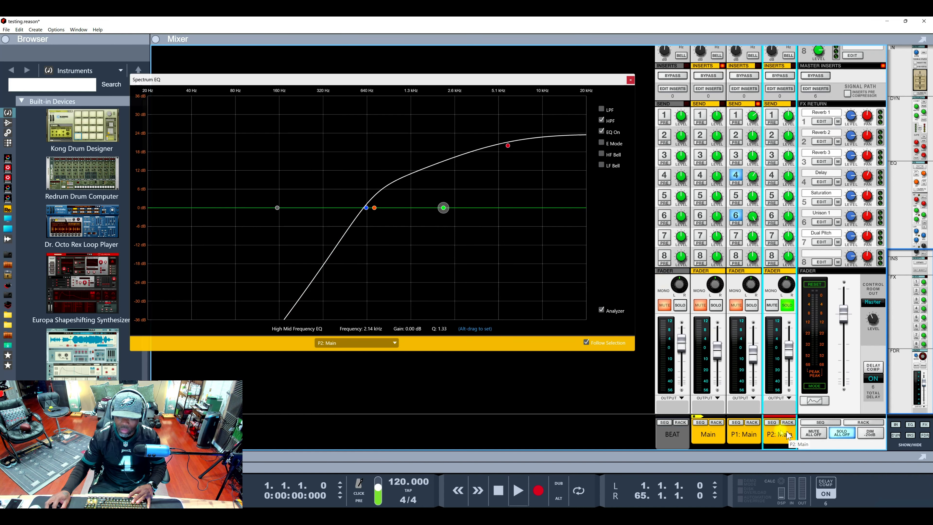
{"action": "key", "text": "space"}
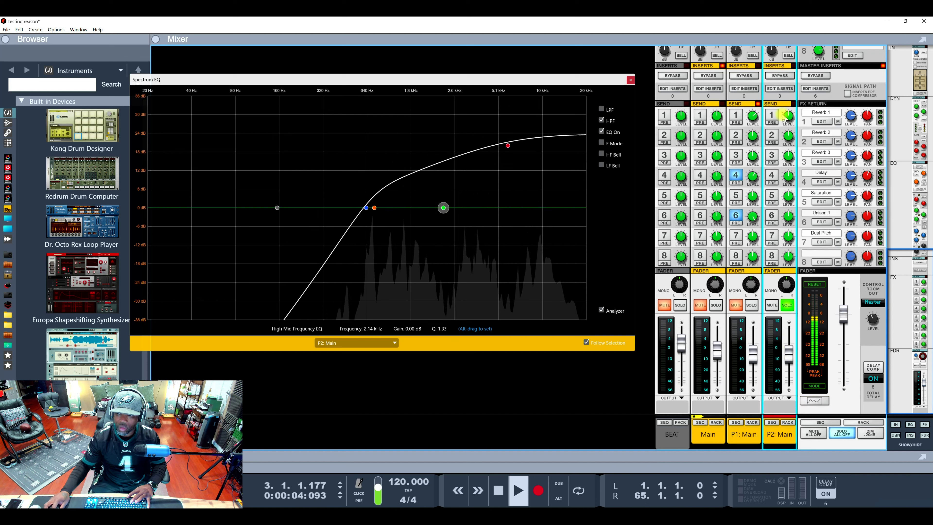
{"action": "left_click", "coordinate": [772, 115]}
{"action": "key", "text": "space"}
{"action": "key", "text": "space"}
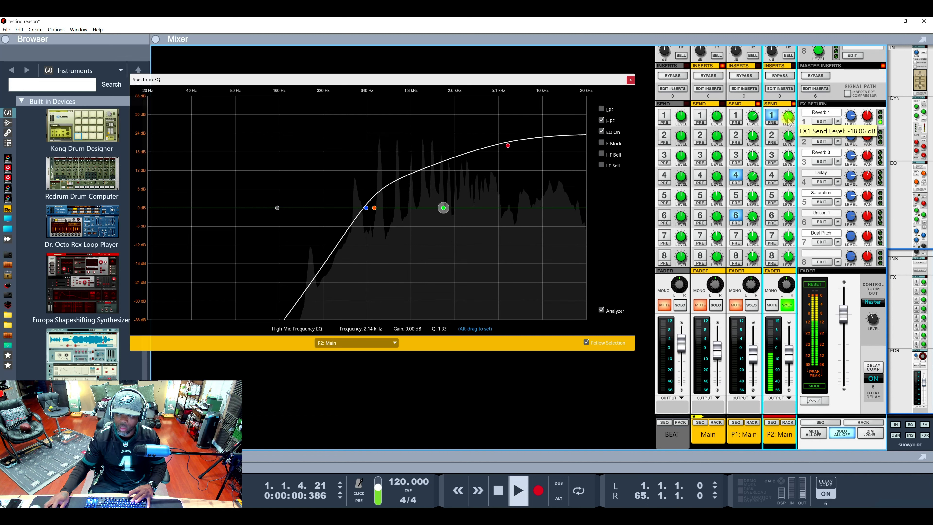
{"action": "left_click_drag", "start_coordinate": [785, 157], "coordinate": [784, 148]}
Step: Turn off P2's solo so all channels play together
{"action": "key", "text": "space"}
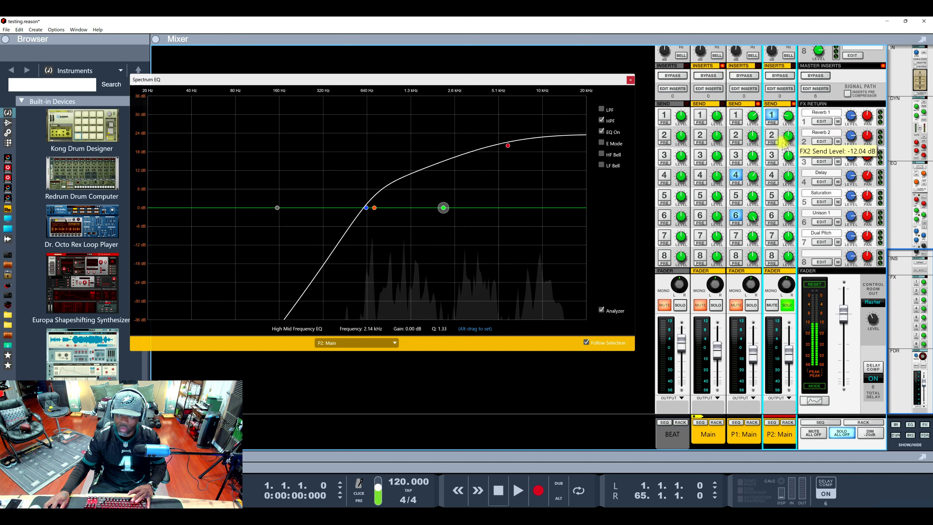
{"action": "key", "text": "space"}
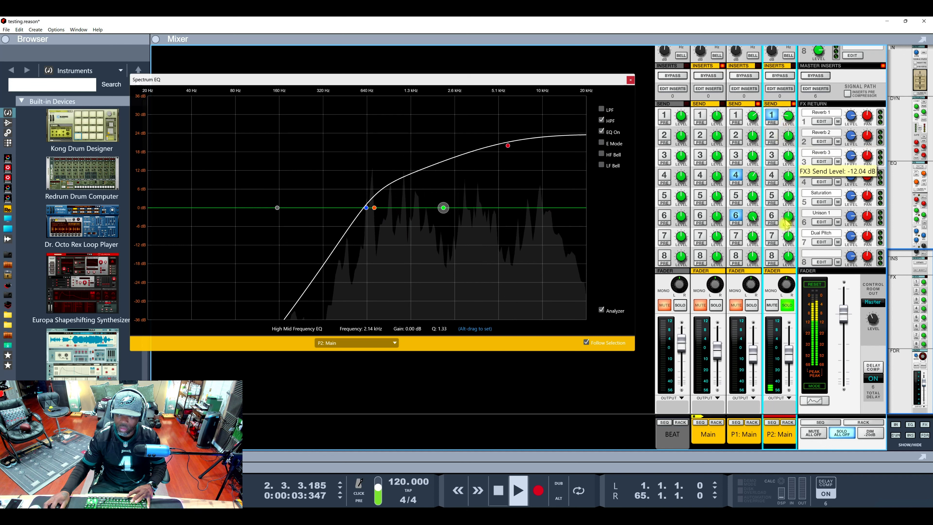
{"action": "key", "text": "space"}
{"action": "left_click", "coordinate": [786, 305]}
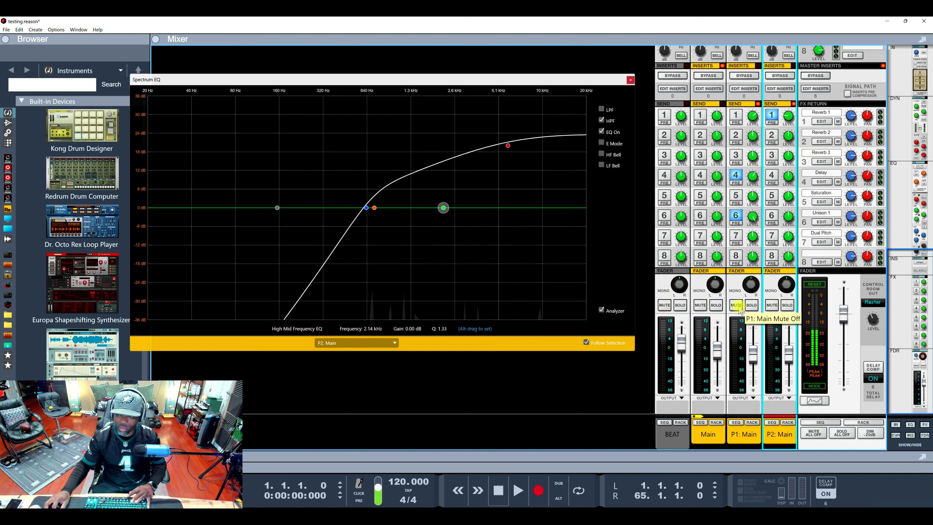
{"action": "key", "text": "space"}
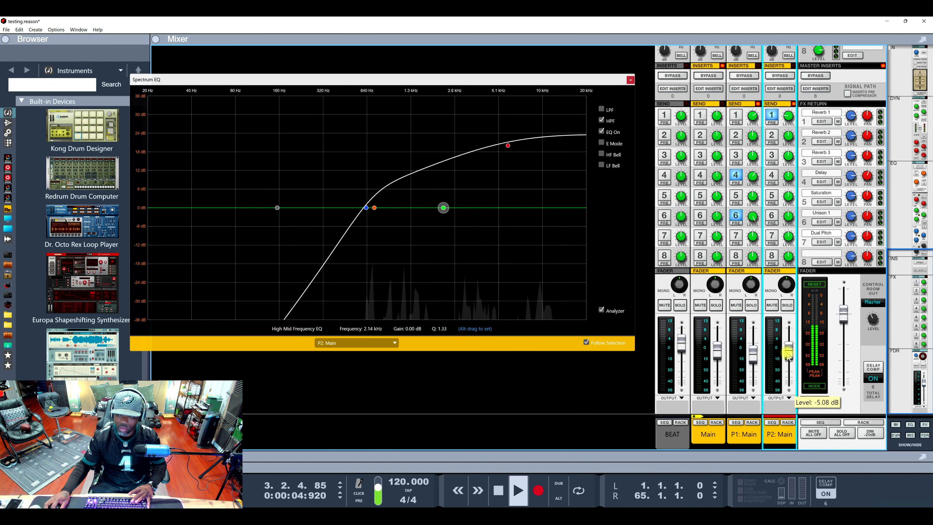
Step: Mute P1: Main and P2: Main, leaving only the Main vocal audible
{"action": "key", "text": "Return"}
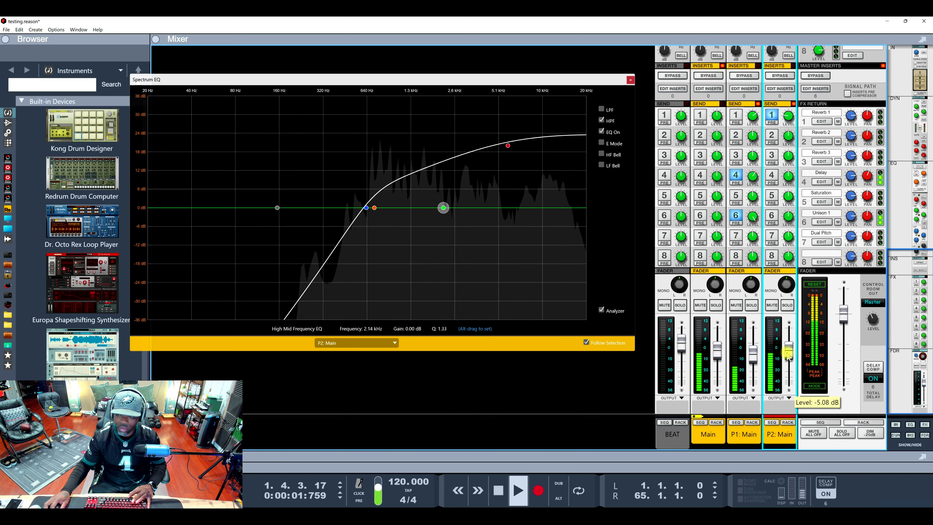
{"action": "key", "text": "Return"}
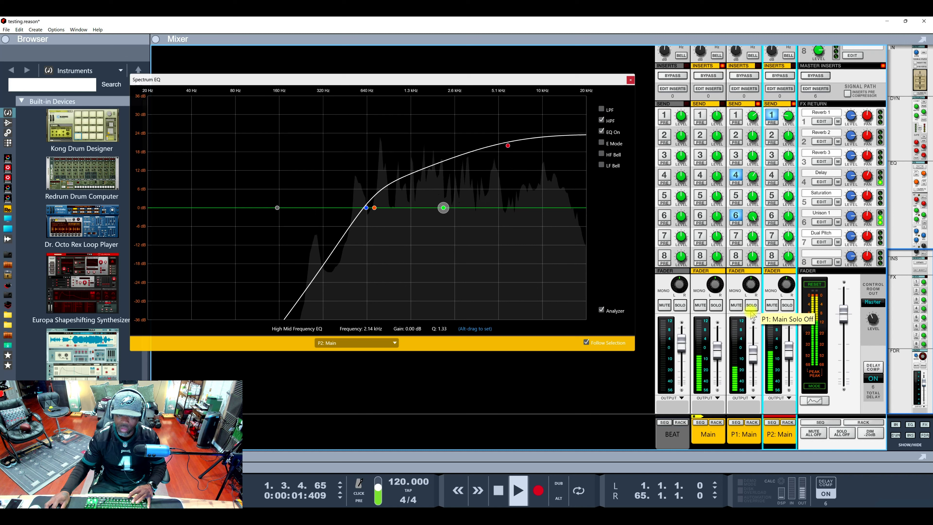
{"action": "left_click", "coordinate": [737, 306]}
{"action": "left_click", "coordinate": [772, 305]}
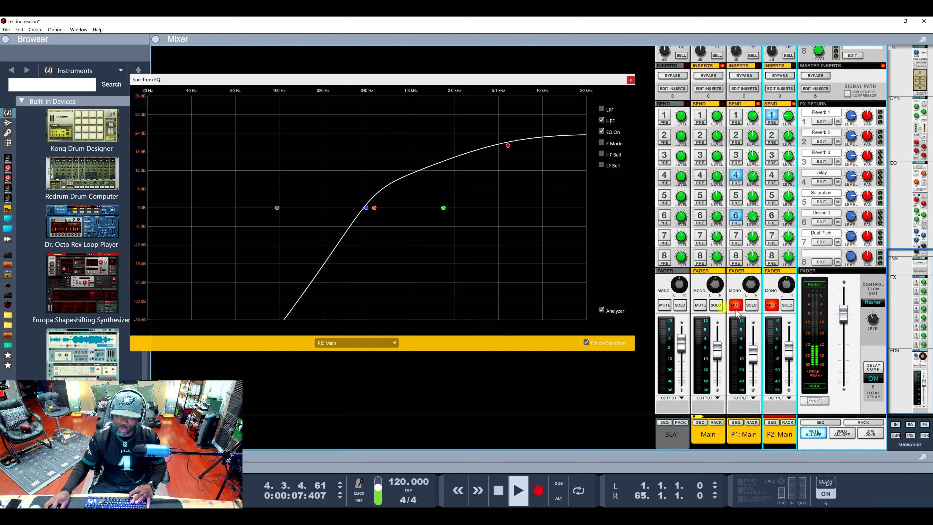
{"action": "key", "text": "space"}
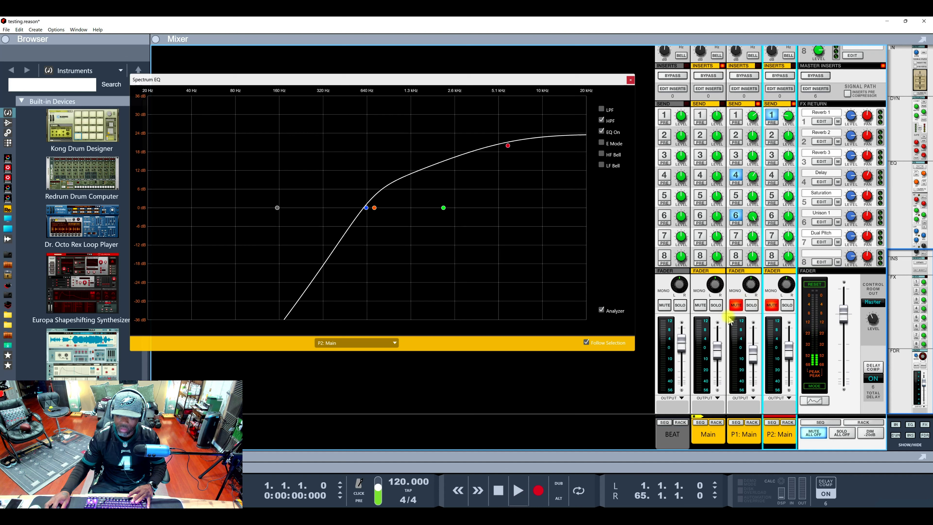
{"action": "key", "text": "space"}
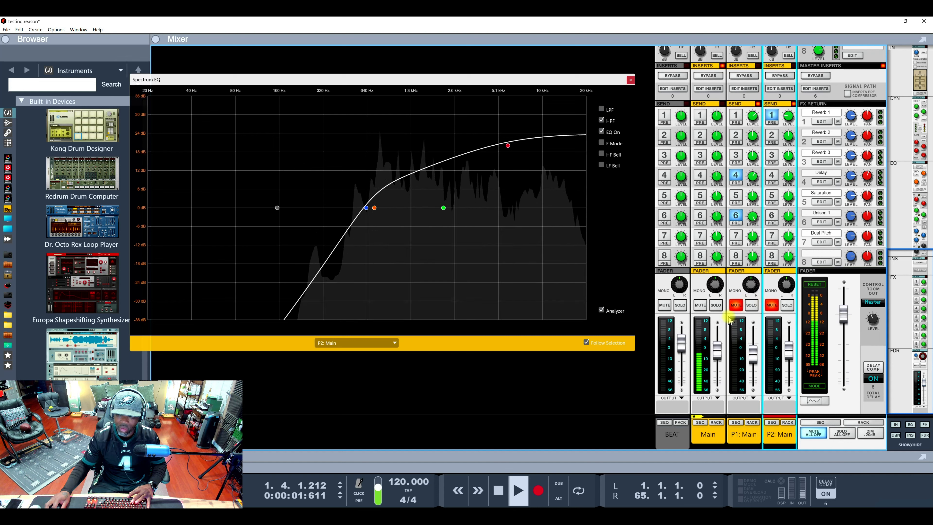
{"action": "key", "text": "space"}
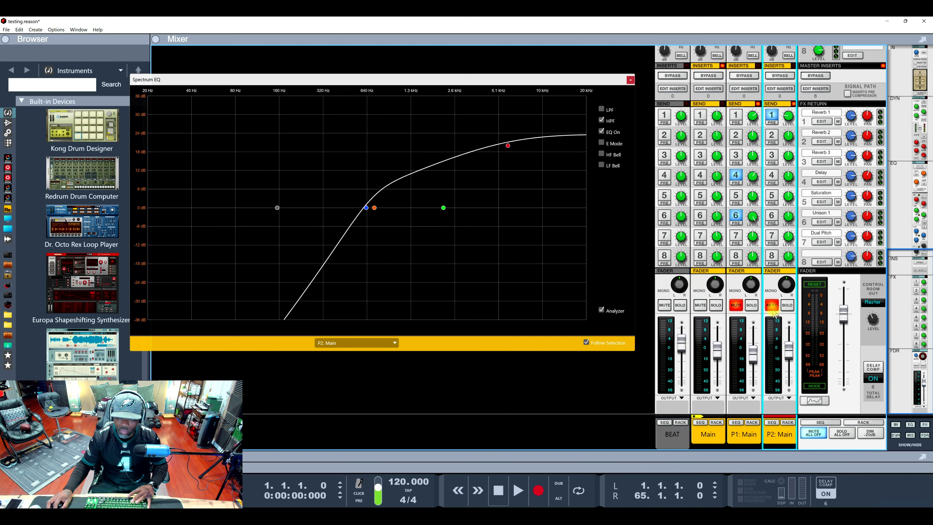
Step: Unmute P1 and P2 and play back to hear P2's bright EQ
{"action": "key", "text": "space"}
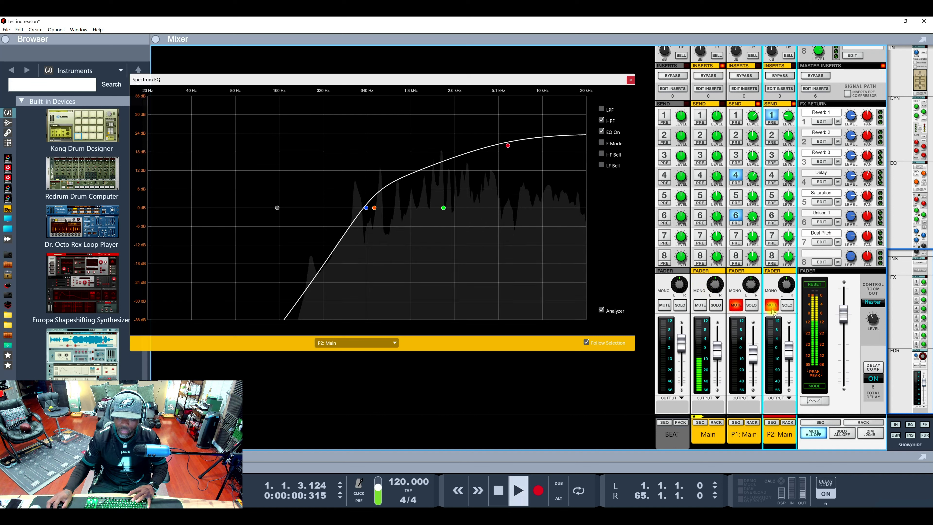
{"action": "key", "text": "space"}
{"action": "left_click", "coordinate": [738, 305]}
{"action": "left_click", "coordinate": [771, 305]}
{"action": "key", "text": "space"}
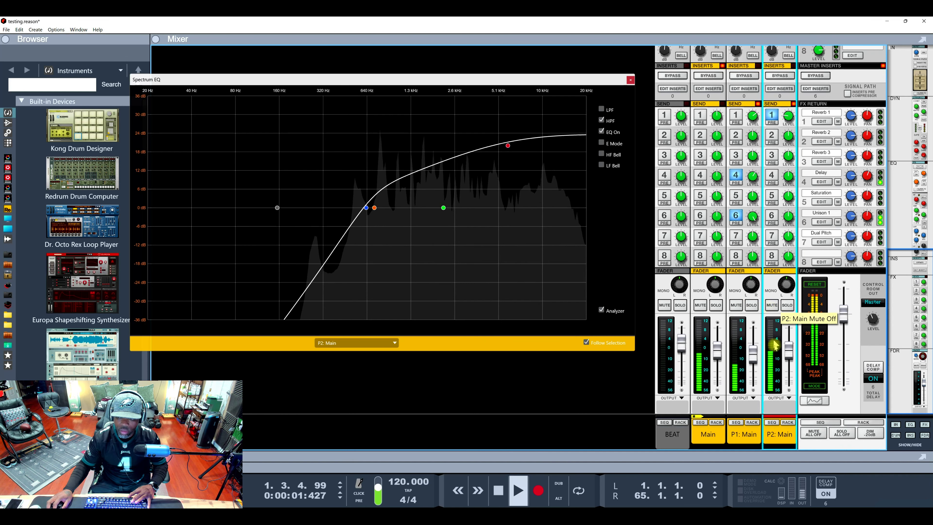
{"action": "key", "text": "space"}
{"action": "key", "text": "space"}
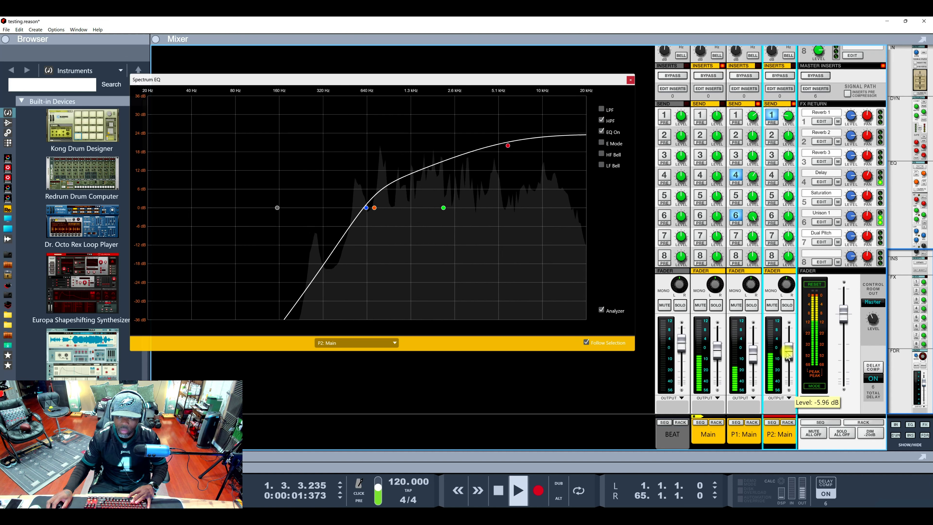
{"action": "key", "text": "space"}
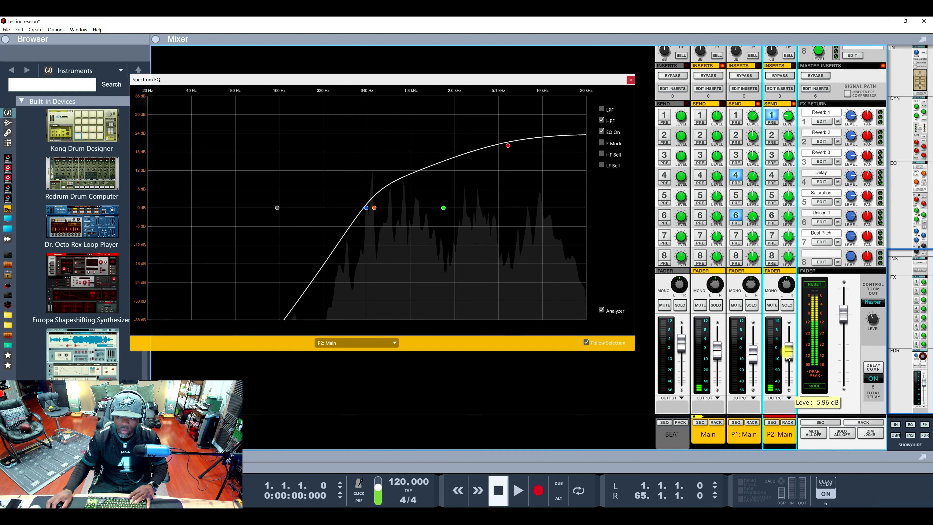
Step: Solo P1: Main and play it back alone
{"action": "left_click", "coordinate": [752, 305]}
{"action": "key", "text": "space"}
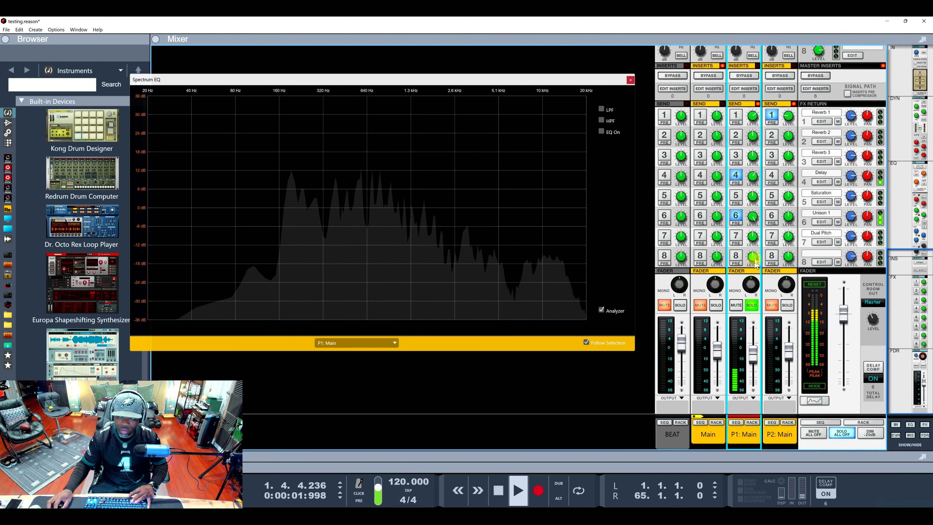
{"action": "key", "text": "space"}
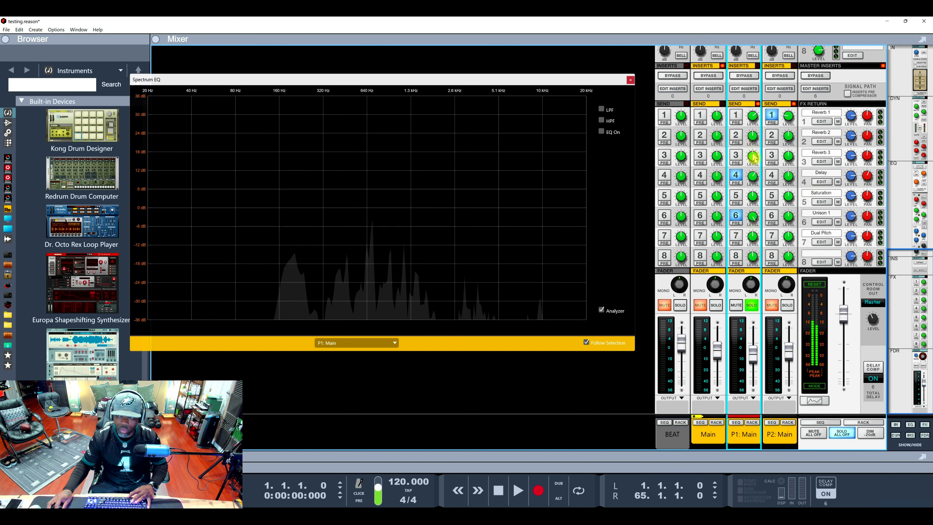
Step: Open the Dual Pitch return, set Polar's Shifter 2 to -7 semitones, and nudge its volume up
{"action": "left_click", "coordinate": [822, 242]}
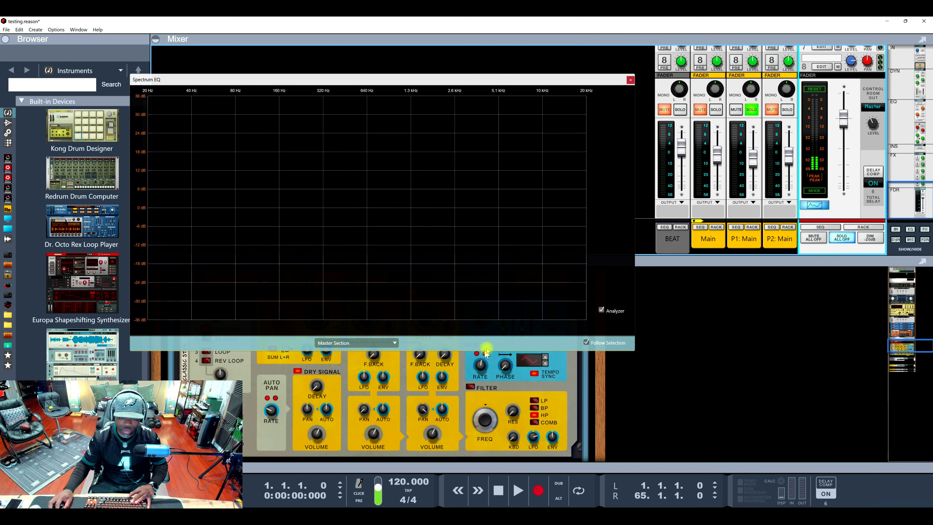
{"action": "left_click", "coordinate": [630, 79]}
{"action": "left_click_drag", "start_coordinate": [424, 317], "coordinate": [428, 356]}
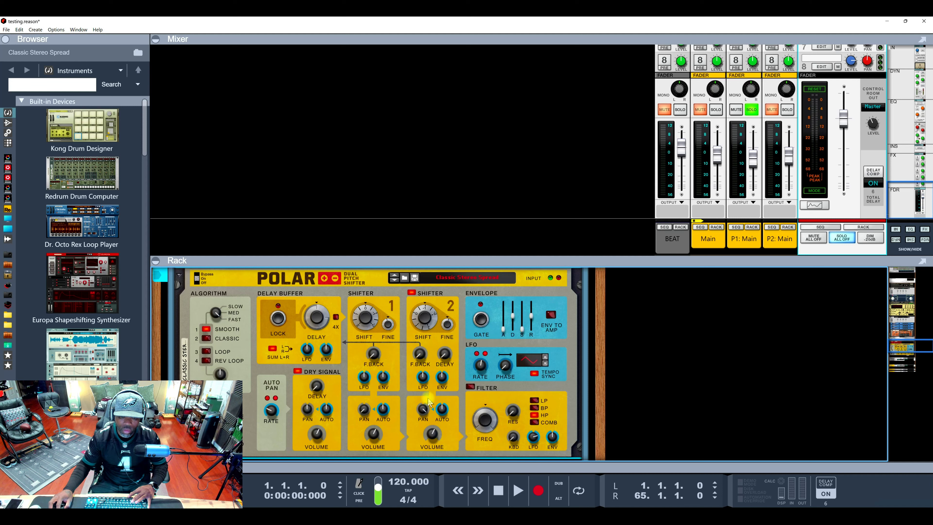
{"action": "left_click_drag", "start_coordinate": [432, 428], "coordinate": [431, 418]}
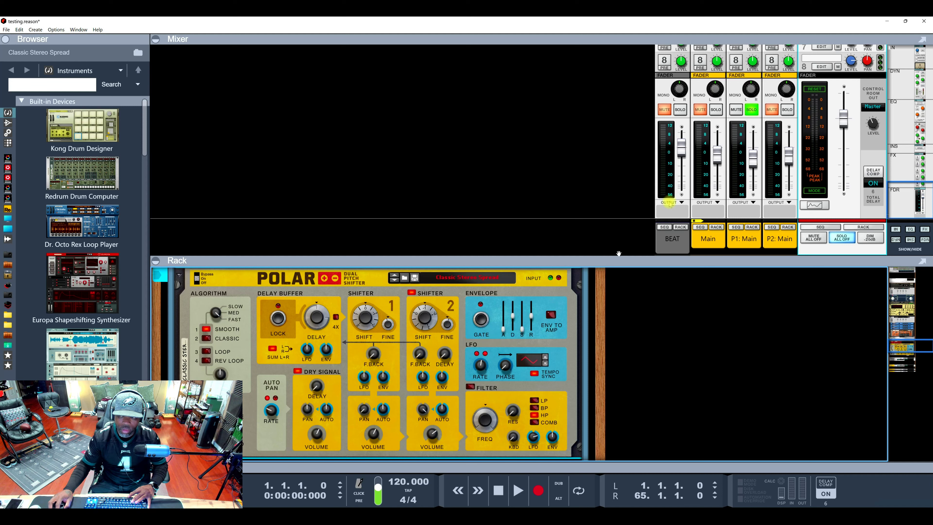
{"action": "scroll", "coordinate": [787, 88], "scroll_direction": "up", "scroll_amount": 2}
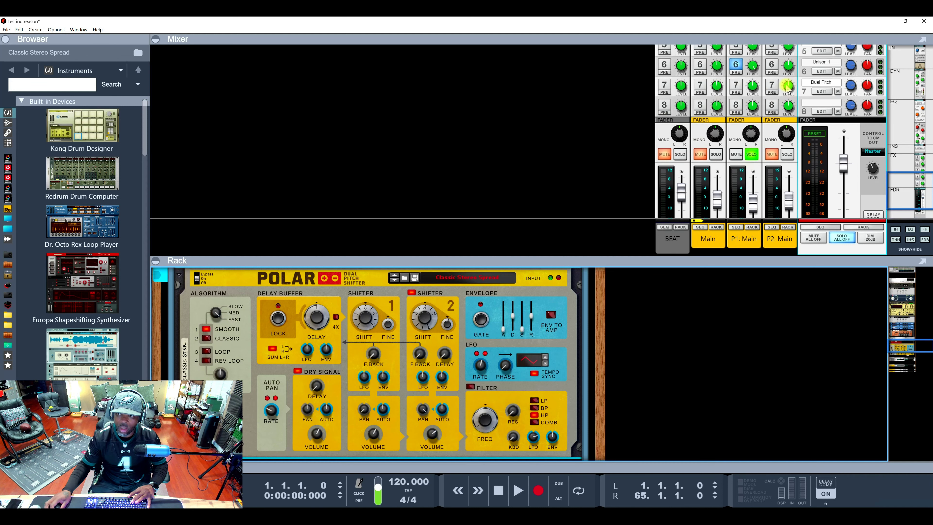
Step: Send P1 to the Dual Pitch return, unsolo P1, and fine-tune Shifter 2's volume during playback
{"action": "left_click", "coordinate": [738, 87]}
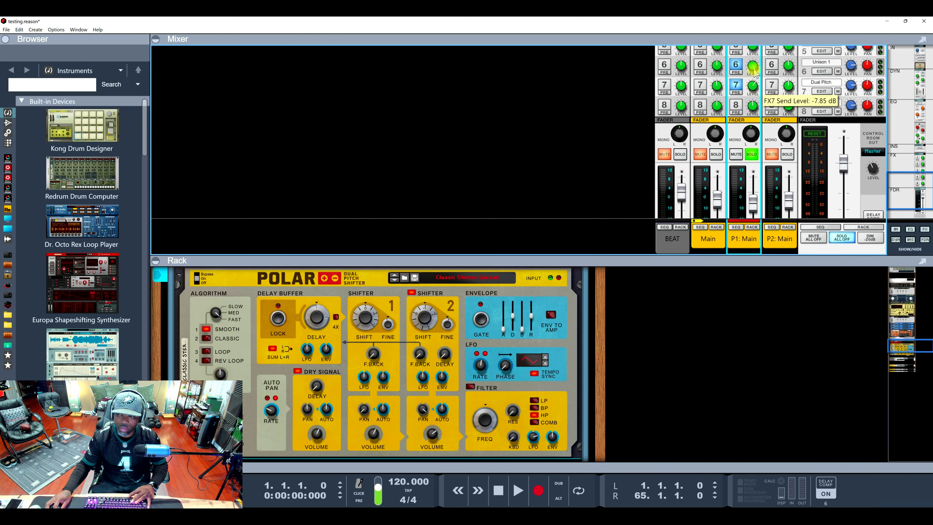
{"action": "key", "text": "space"}
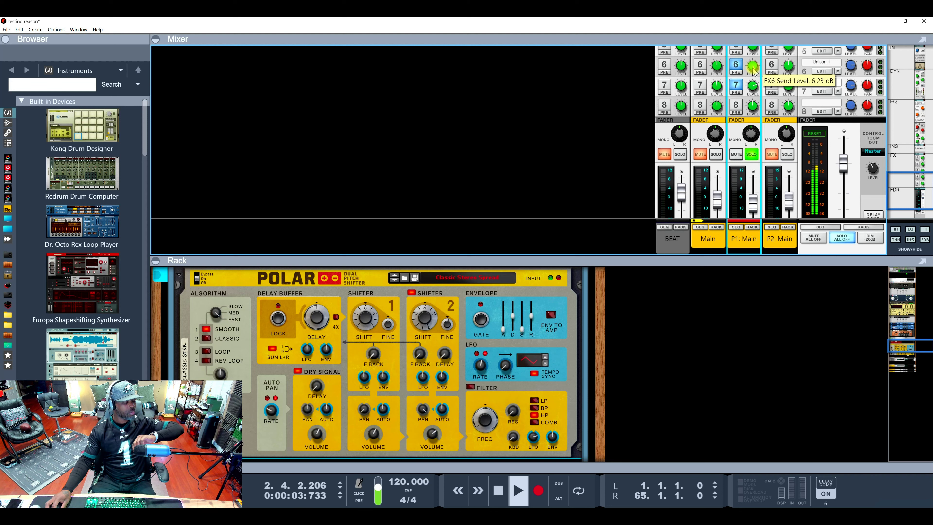
{"action": "key", "text": "space"}
{"action": "key", "text": "space"}
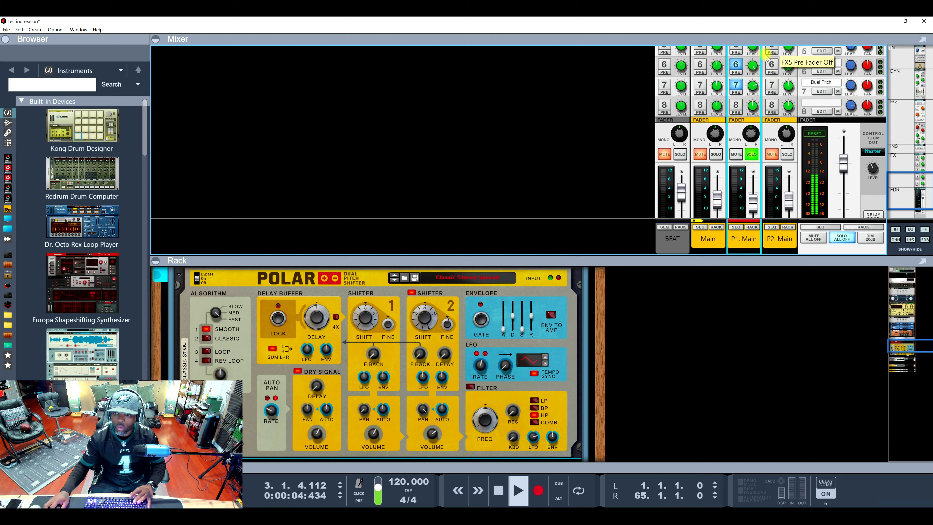
{"action": "left_click", "coordinate": [751, 155]}
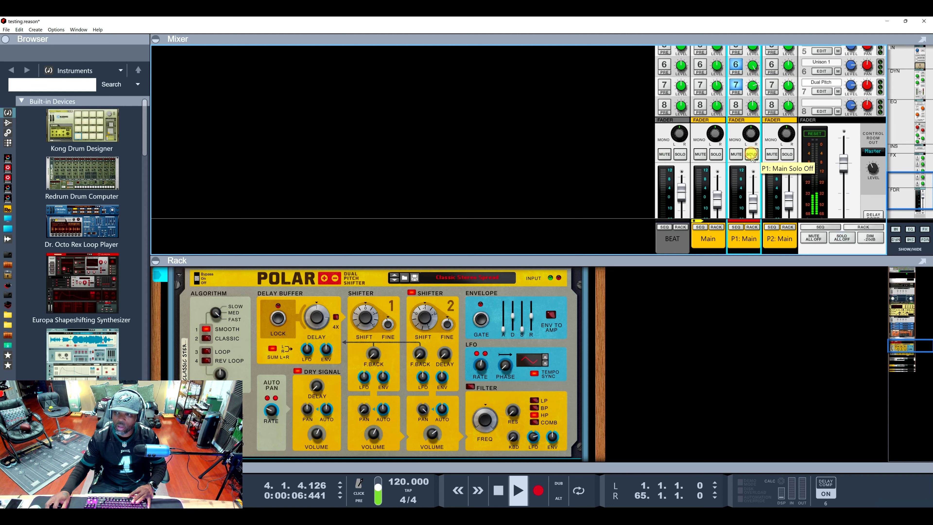
{"action": "key", "text": "space"}
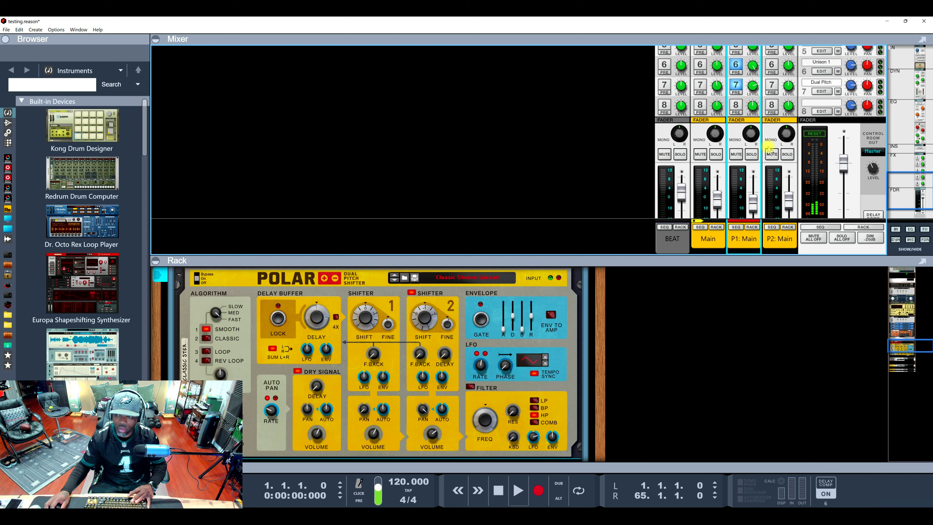
{"action": "key", "text": "space"}
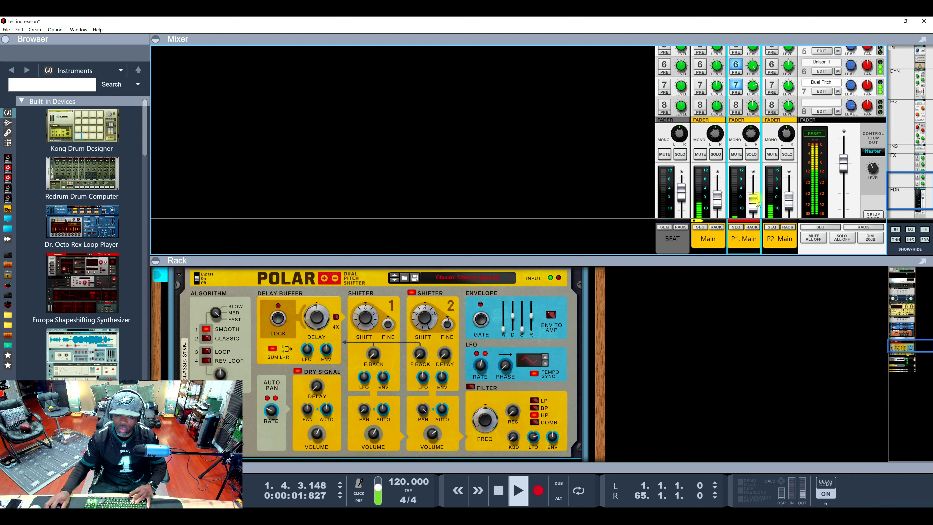
{"action": "left_click_drag", "start_coordinate": [431, 434], "coordinate": [438, 413]}
{"action": "key", "text": "space"}
{"action": "key", "text": "space"}
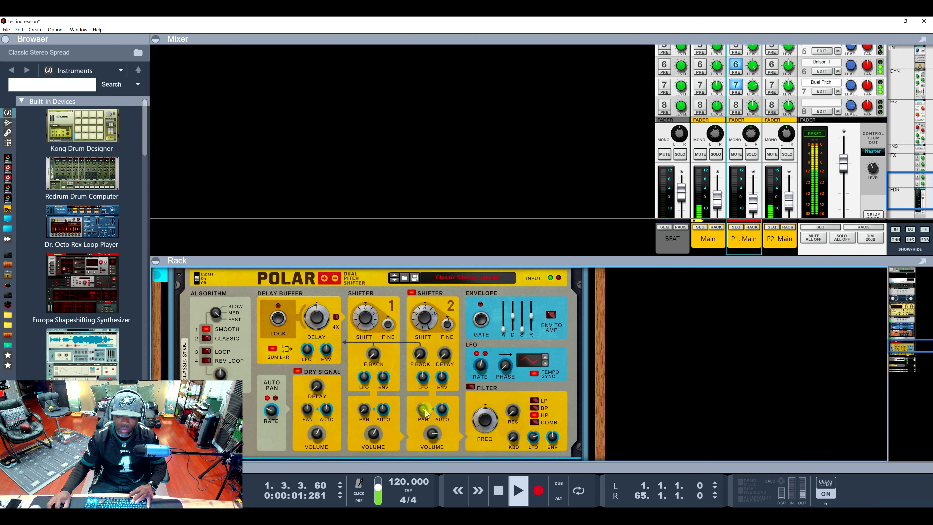
{"action": "key", "text": "space"}
{"action": "key", "text": "space"}
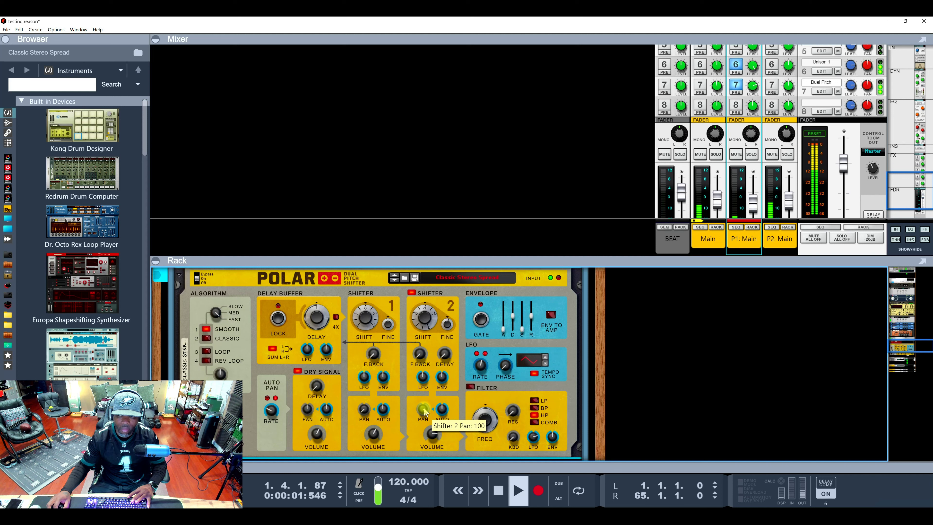
{"action": "key", "text": "space"}
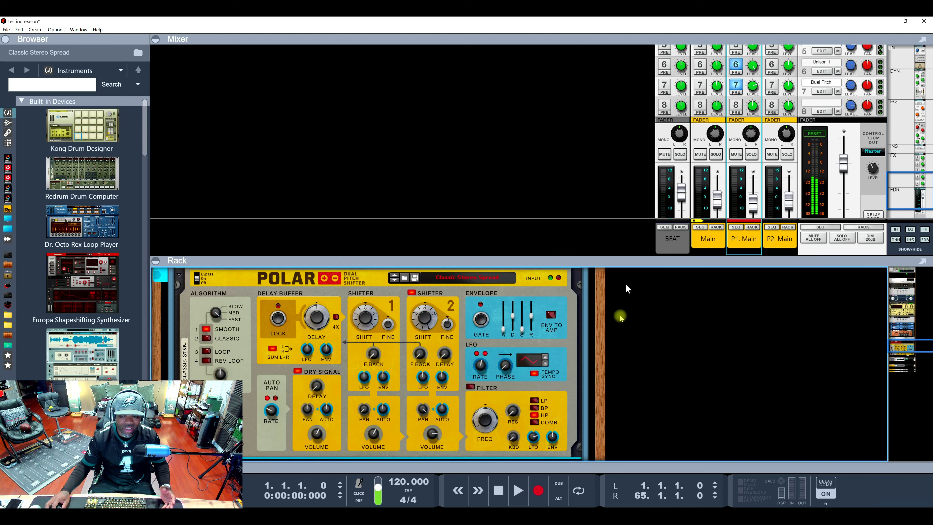
Step: Maximize the sequencer and duplicate the Main vocal track
{"action": "double_click", "coordinate": [576, 467]}
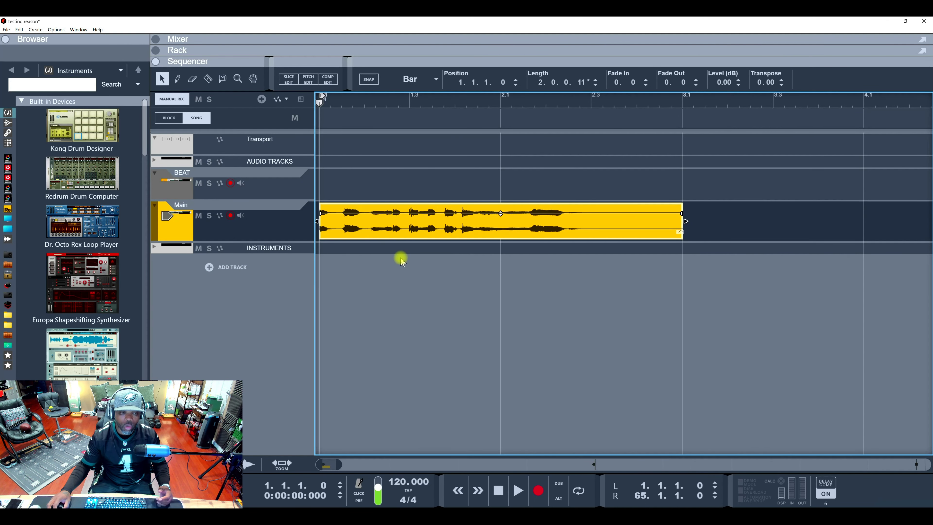
{"action": "left_click", "coordinate": [263, 225]}
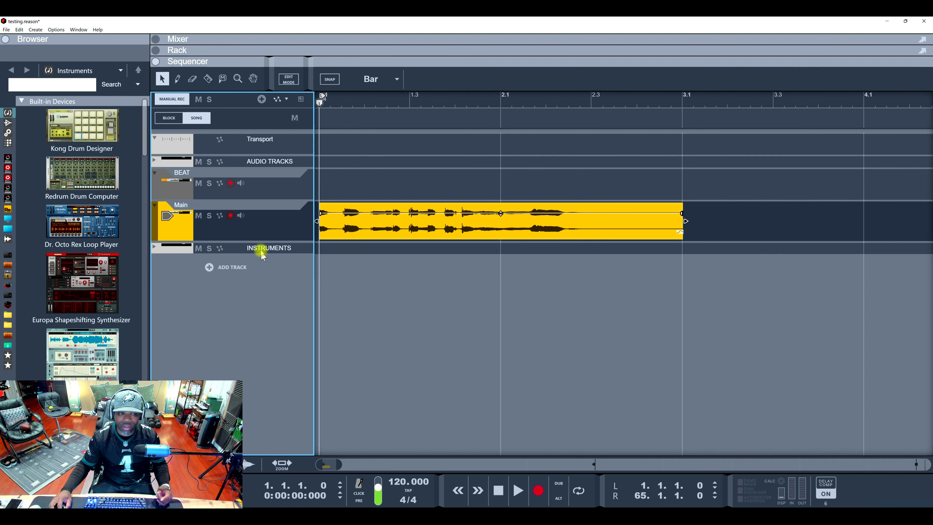
{"action": "right_click", "coordinate": [250, 224]}
{"action": "left_click", "coordinate": [280, 253]}
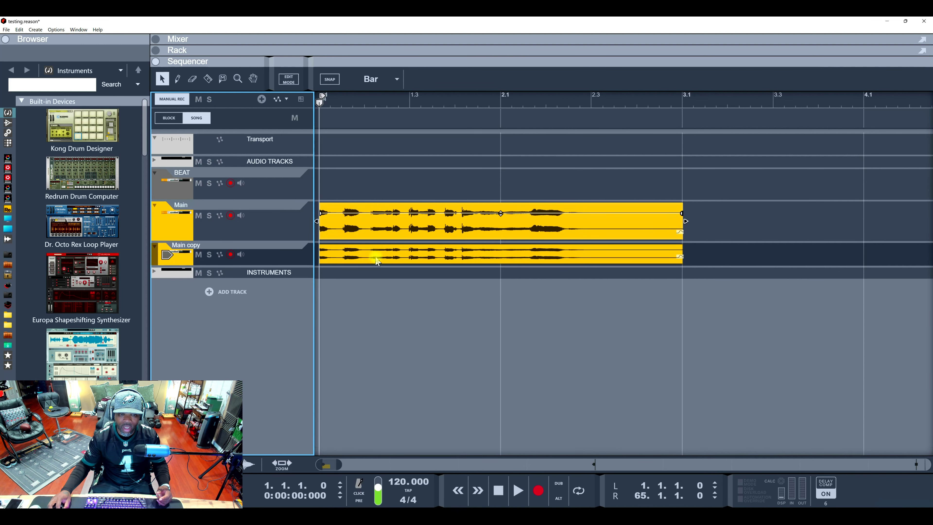
Step: Split the Main copy clip with the Razor tool, then undo the split
{"action": "left_click", "coordinate": [208, 78]}
{"action": "left_click", "coordinate": [366, 255]}
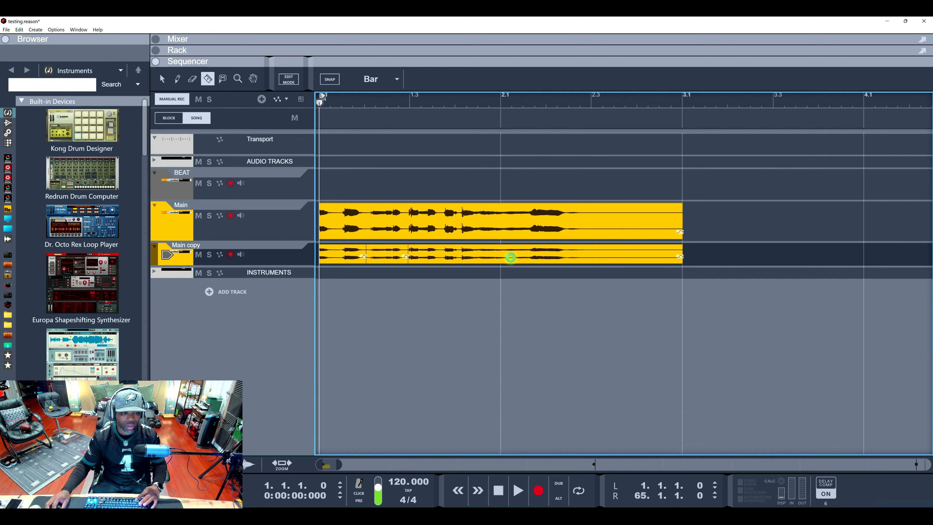
{"action": "key", "text": "ctrl+z"}
{"action": "key", "text": "ctrl+z"}
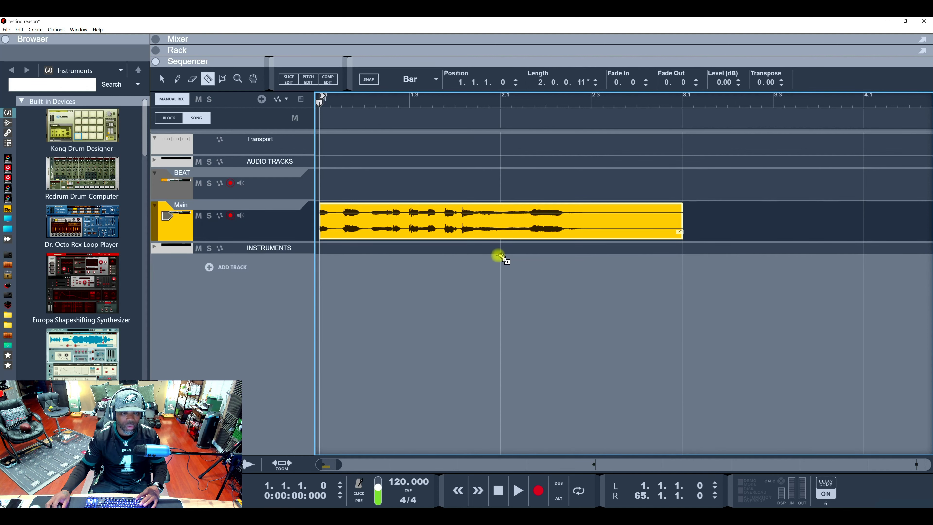
Step: Maximize the mixer, audition the mix, and pan P1: Main to -40
{"action": "left_click", "coordinate": [374, 40]}
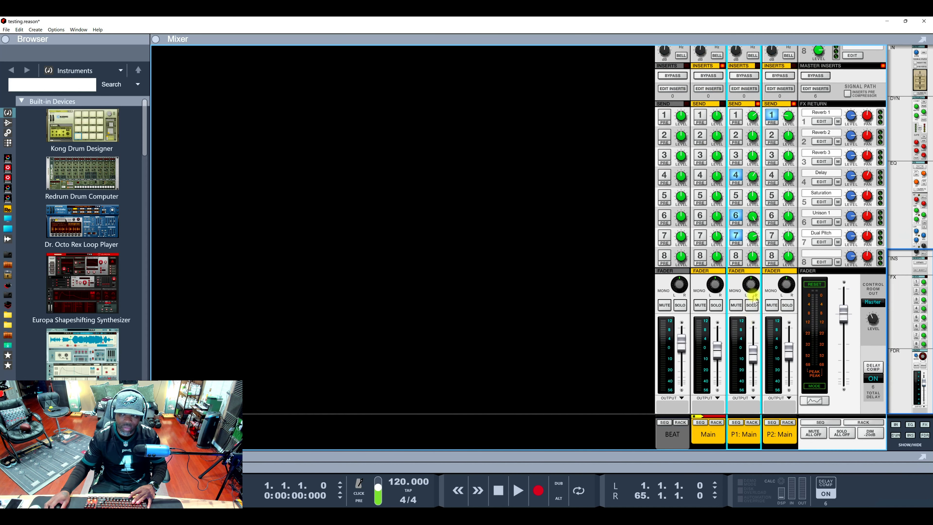
{"action": "key", "text": "space"}
{"action": "key", "text": "space"}
{"action": "key", "text": "space"}
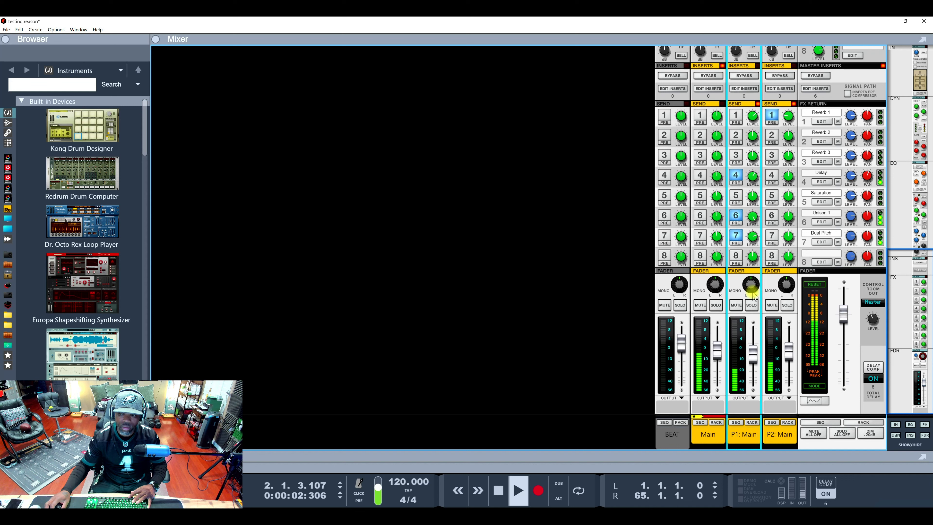
{"action": "key", "text": "space"}
{"action": "left_click_drag", "start_coordinate": [752, 296], "coordinate": [747, 318]}
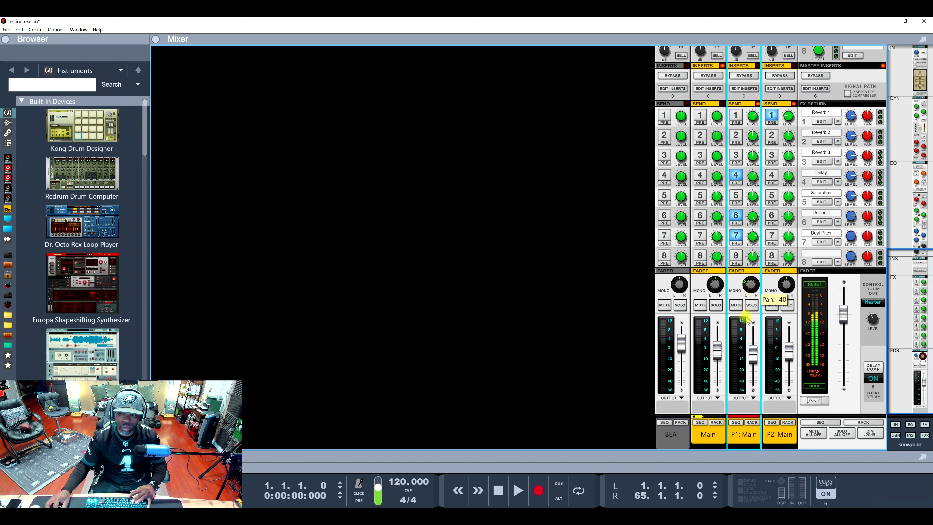